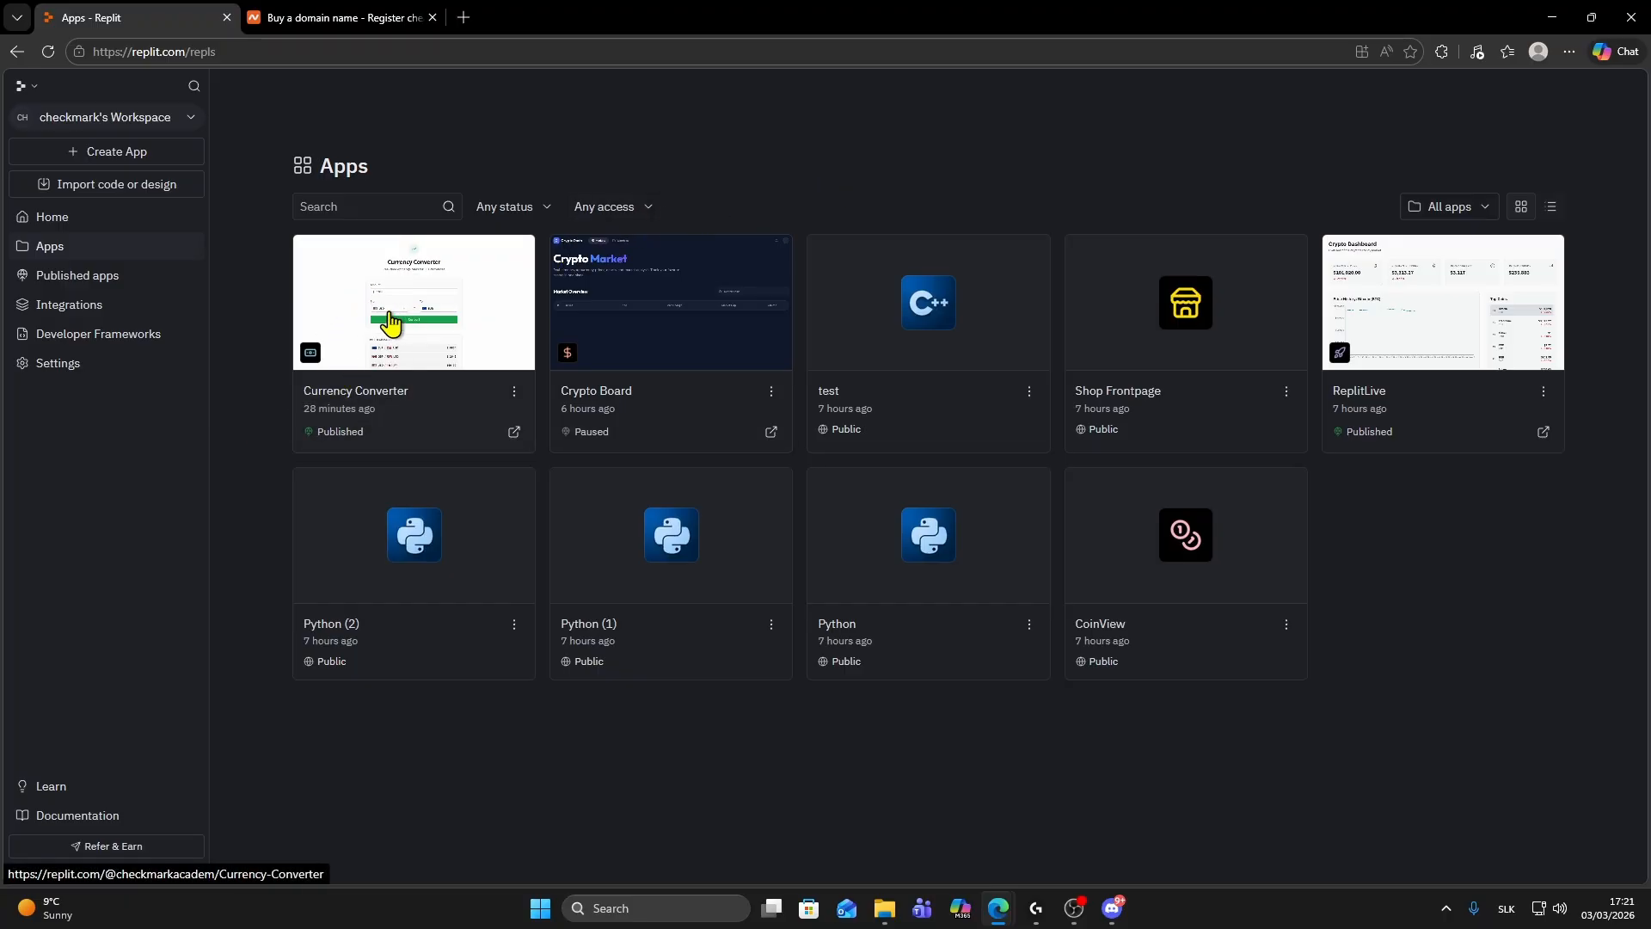
- Open the Currency Converter app's publishing domain settings and start connecting an own domain
left_click(390, 324)
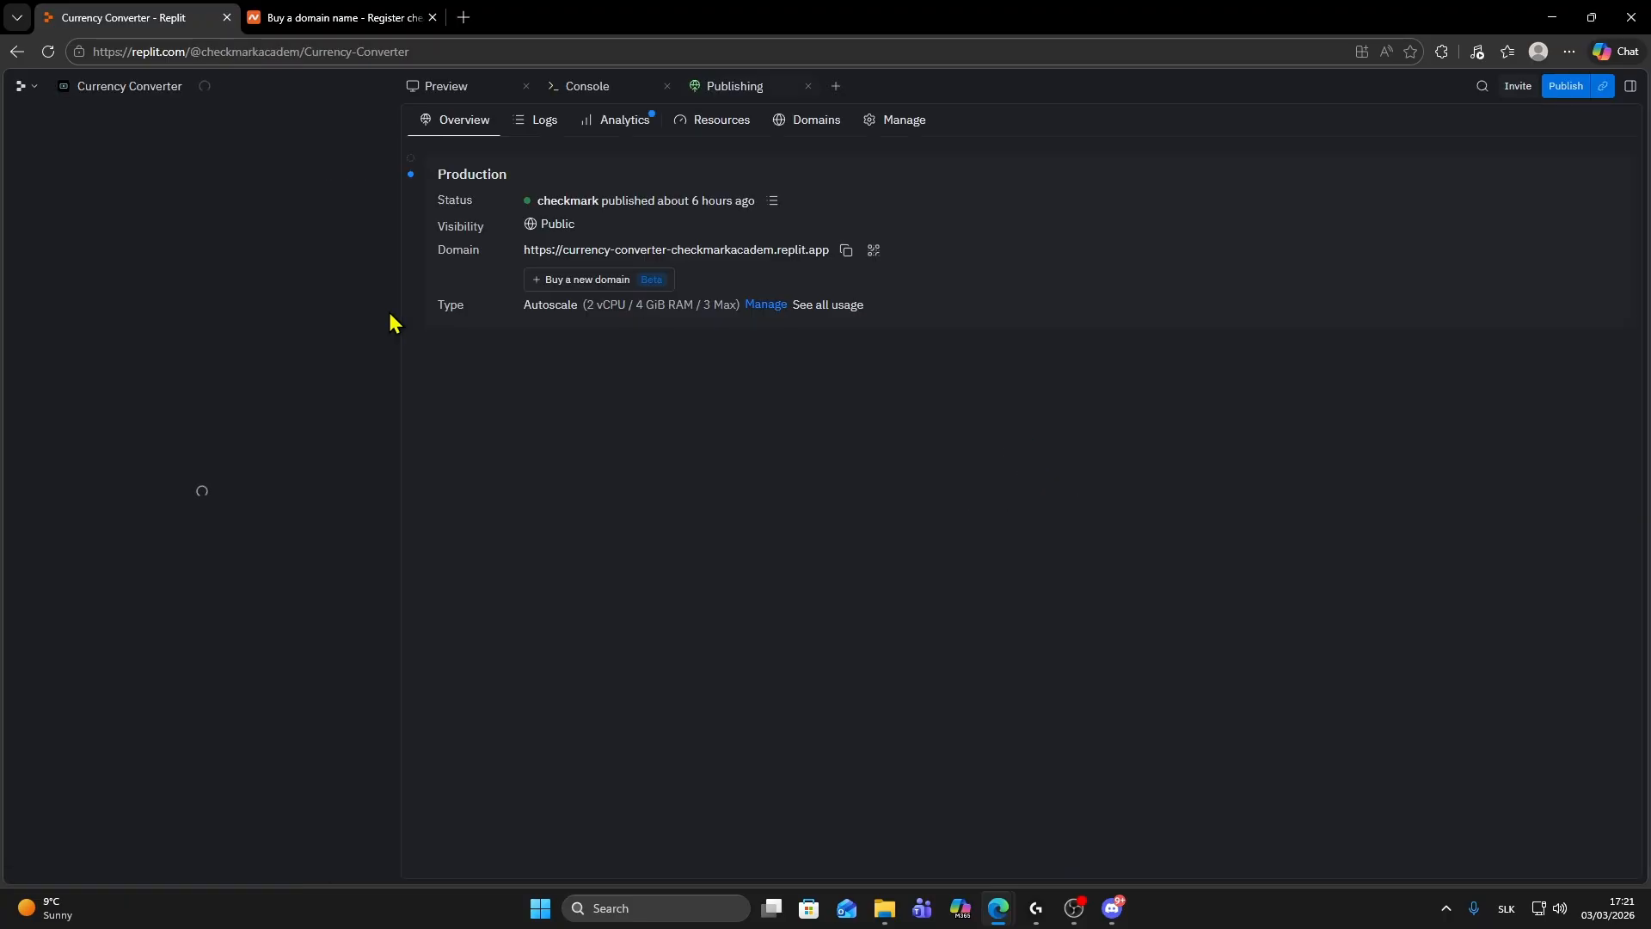
left_click(441, 90)
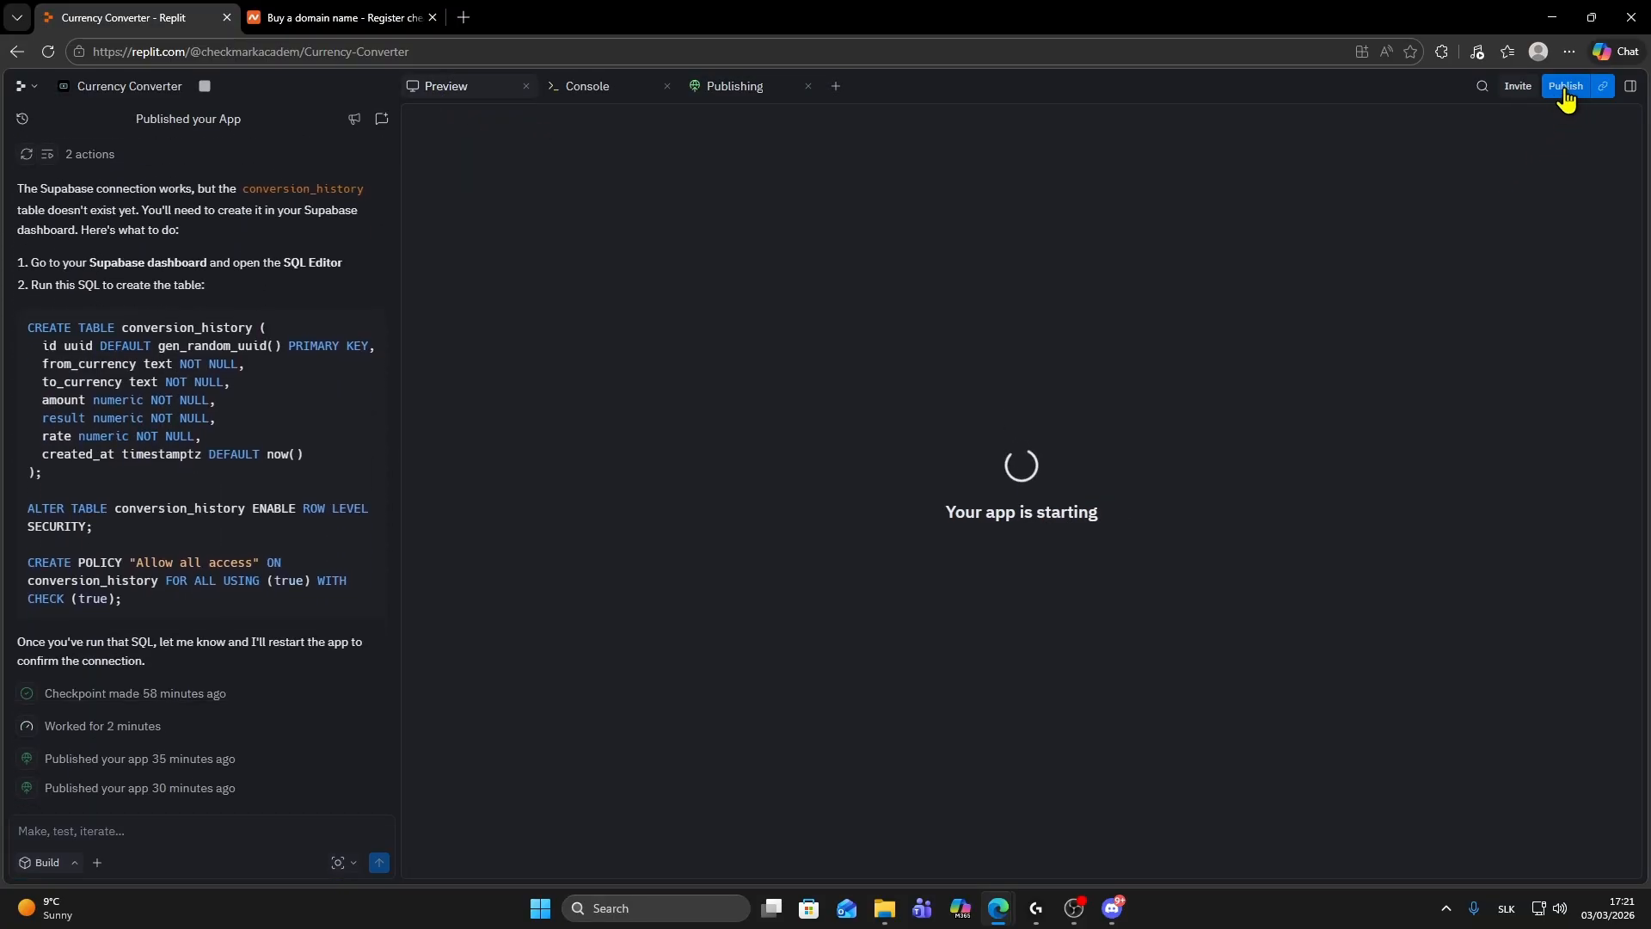
left_click(1572, 97)
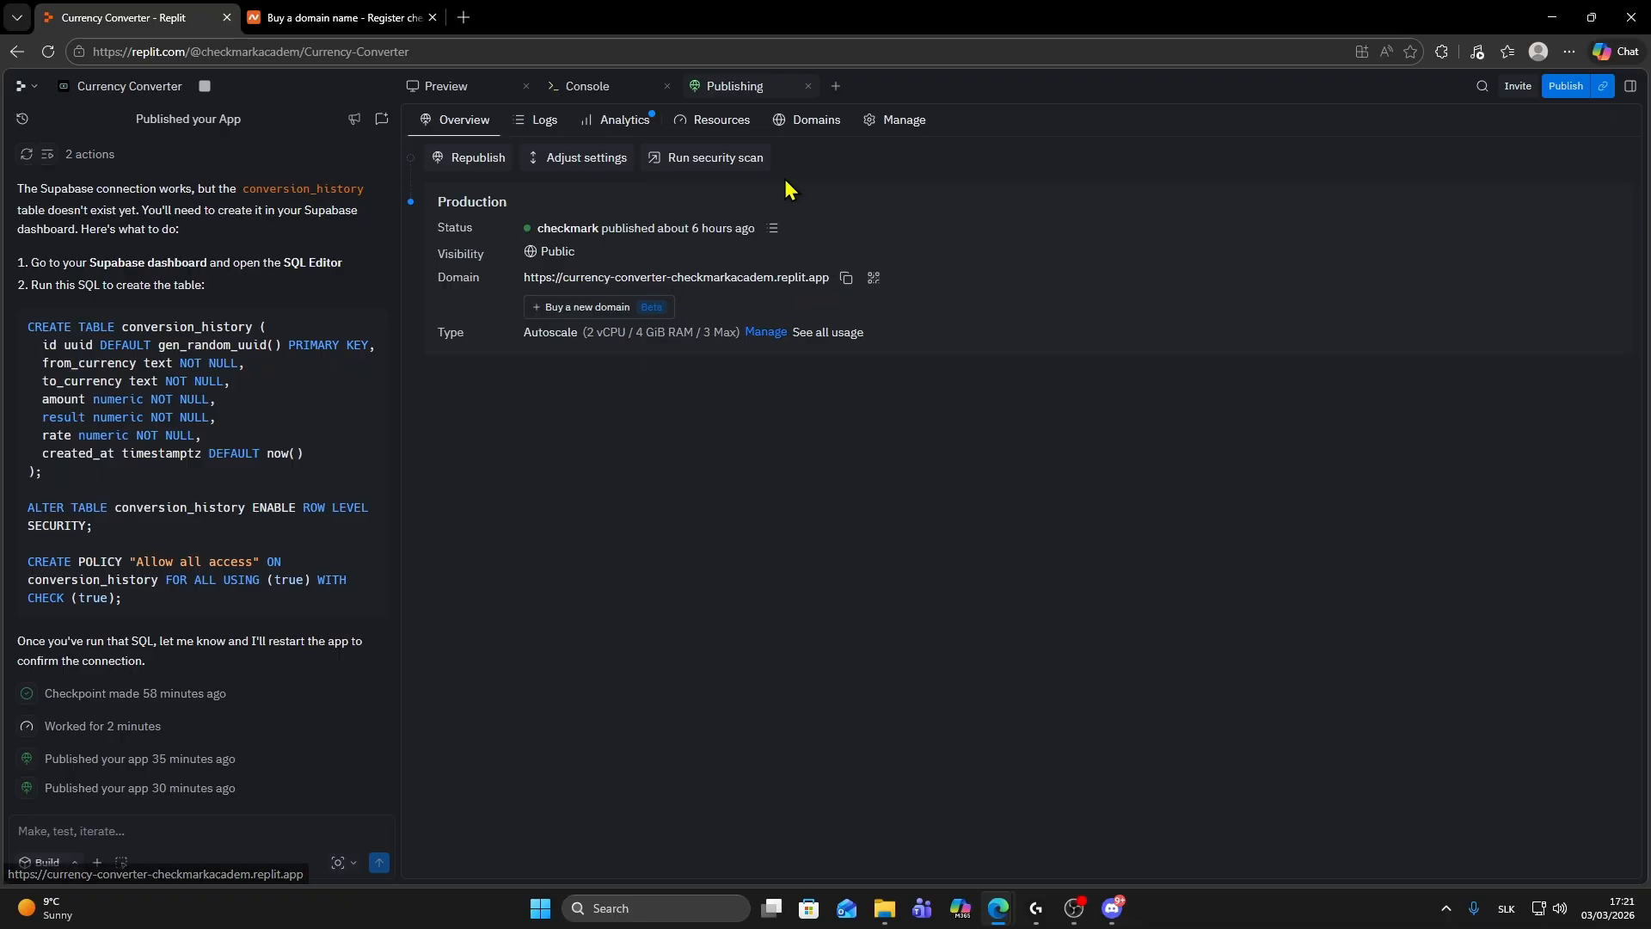
left_click(817, 129)
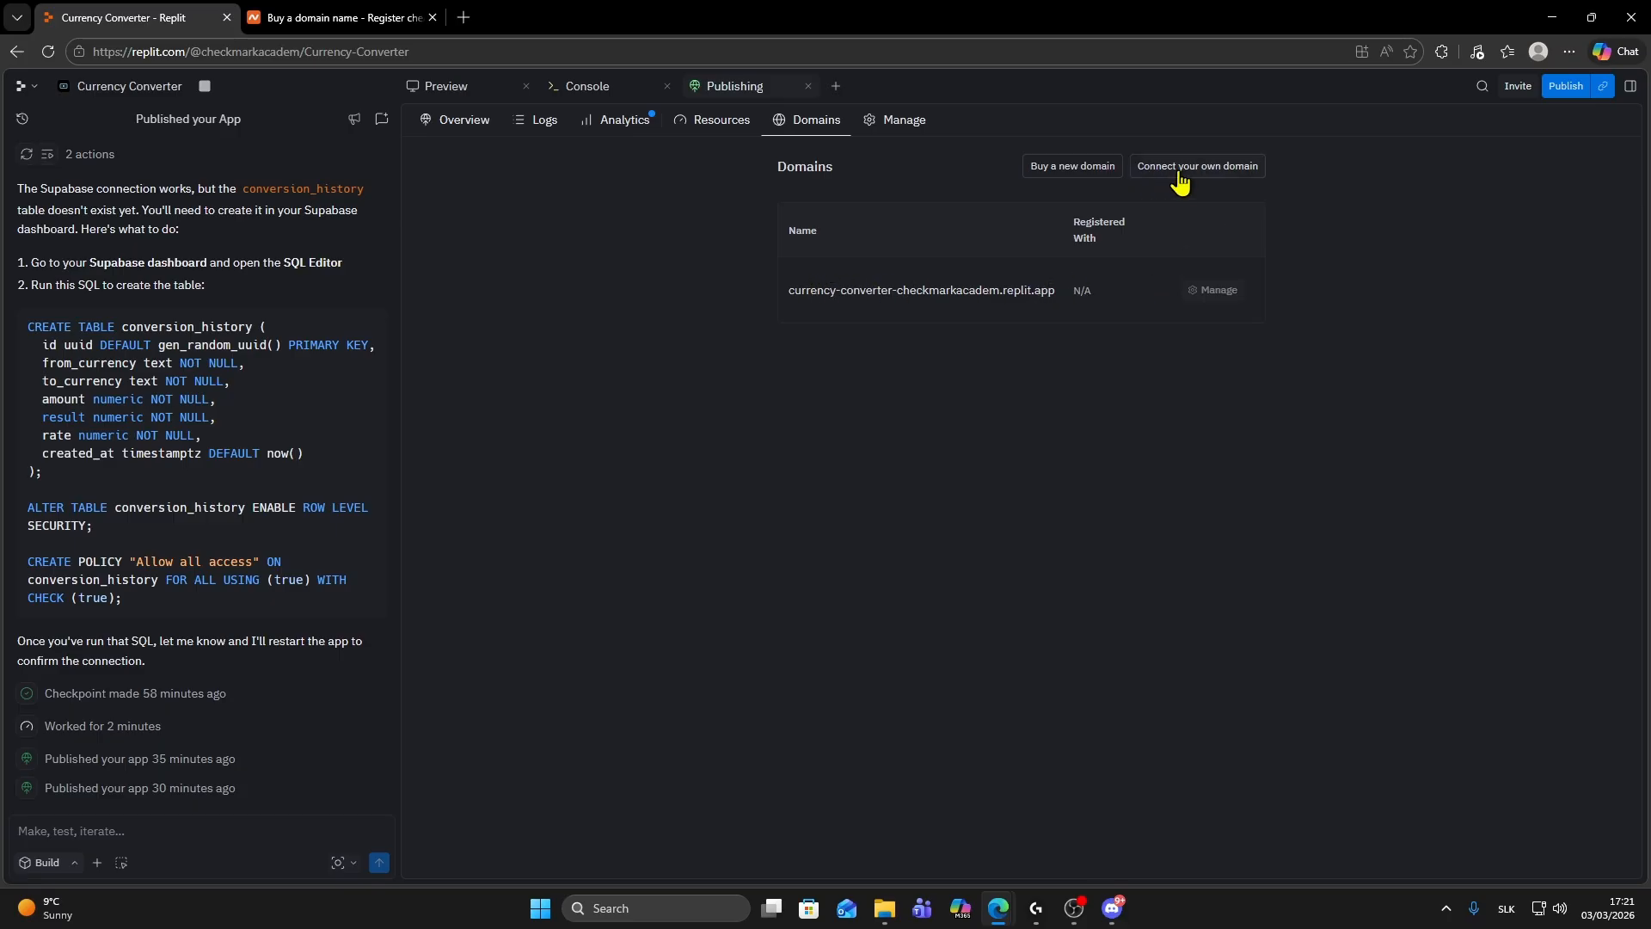
left_click(1210, 177)
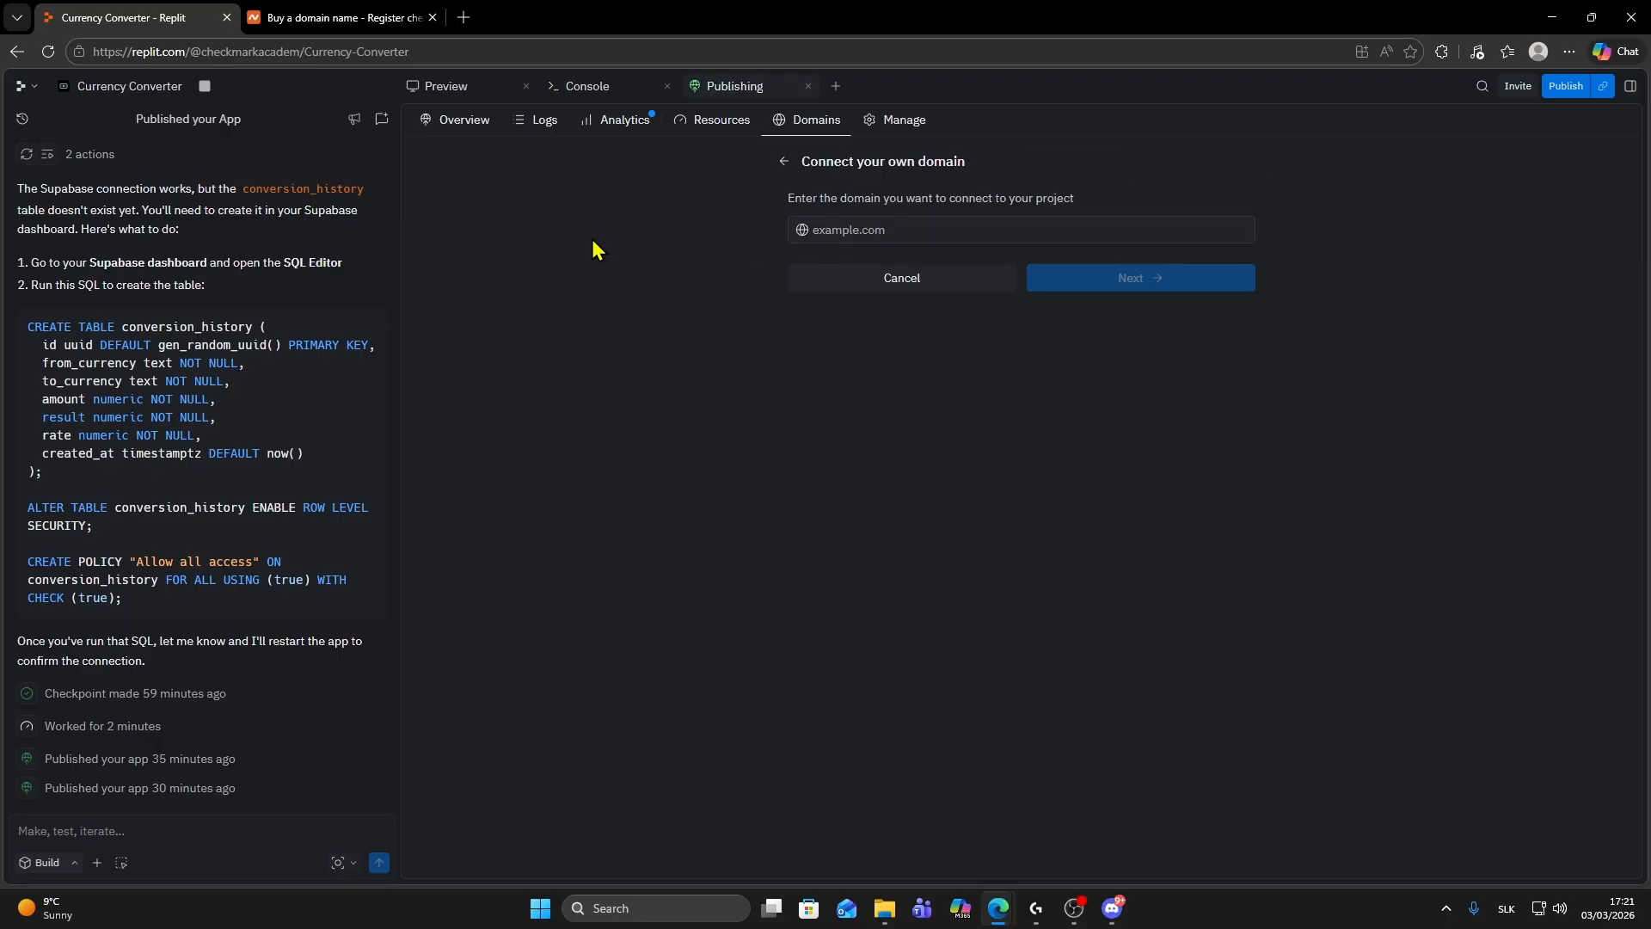
- Switch to Namecheap, open the account's domain list and copy the domain name checkmarkacademy.site
left_click(291, 17)
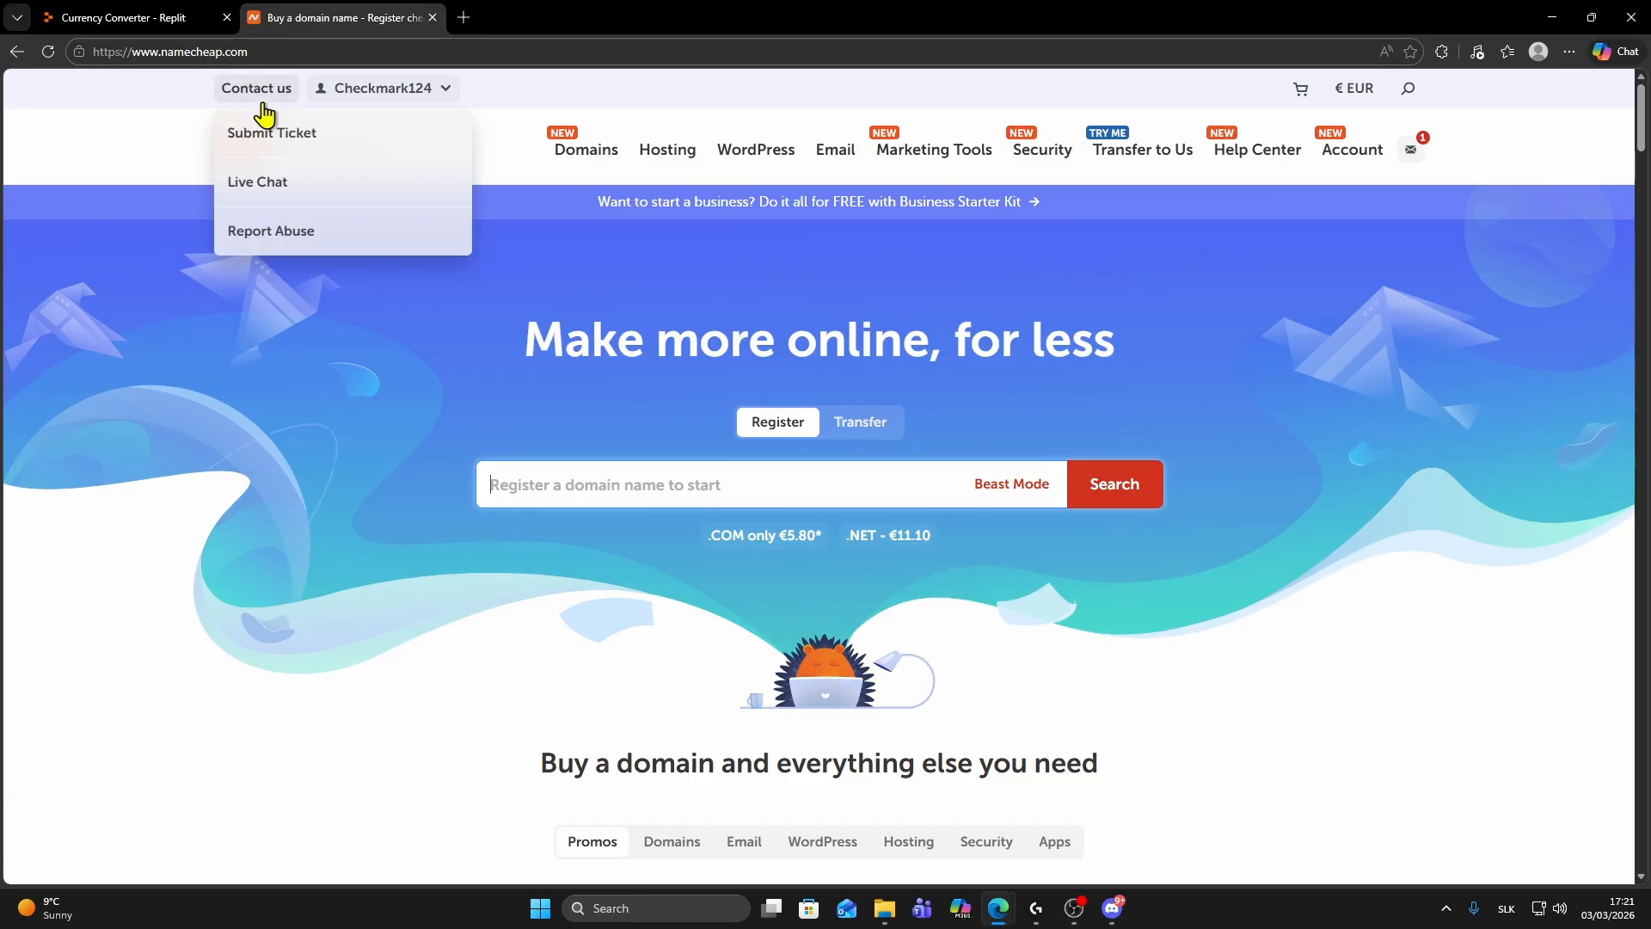
mouse_move(412, 92)
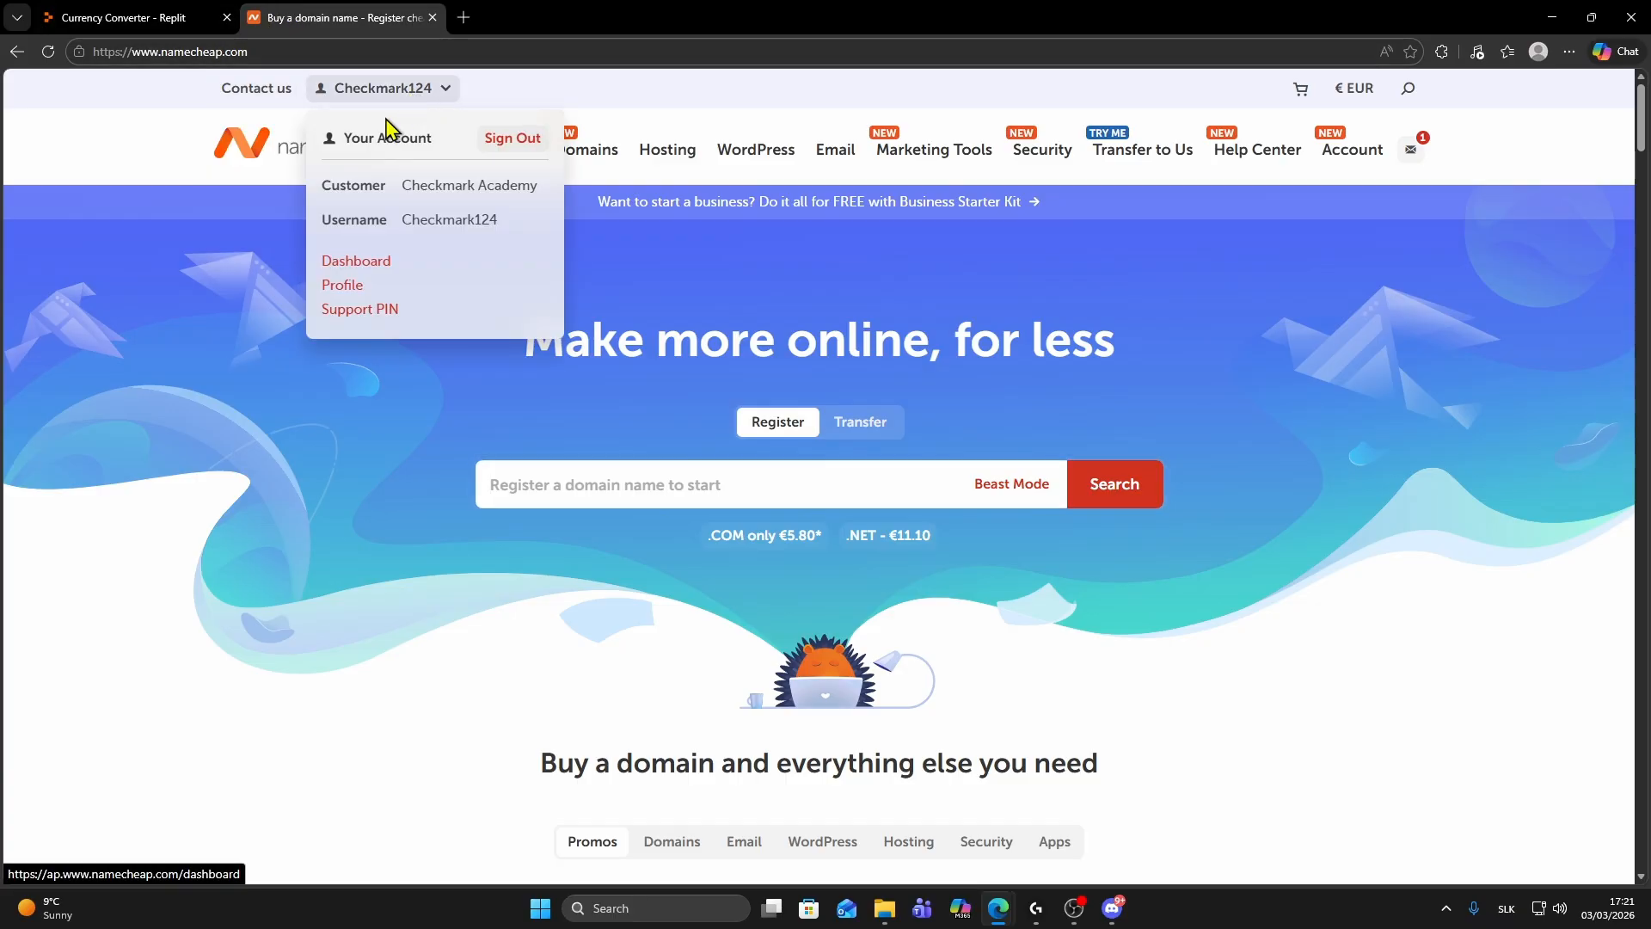
left_click(348, 263)
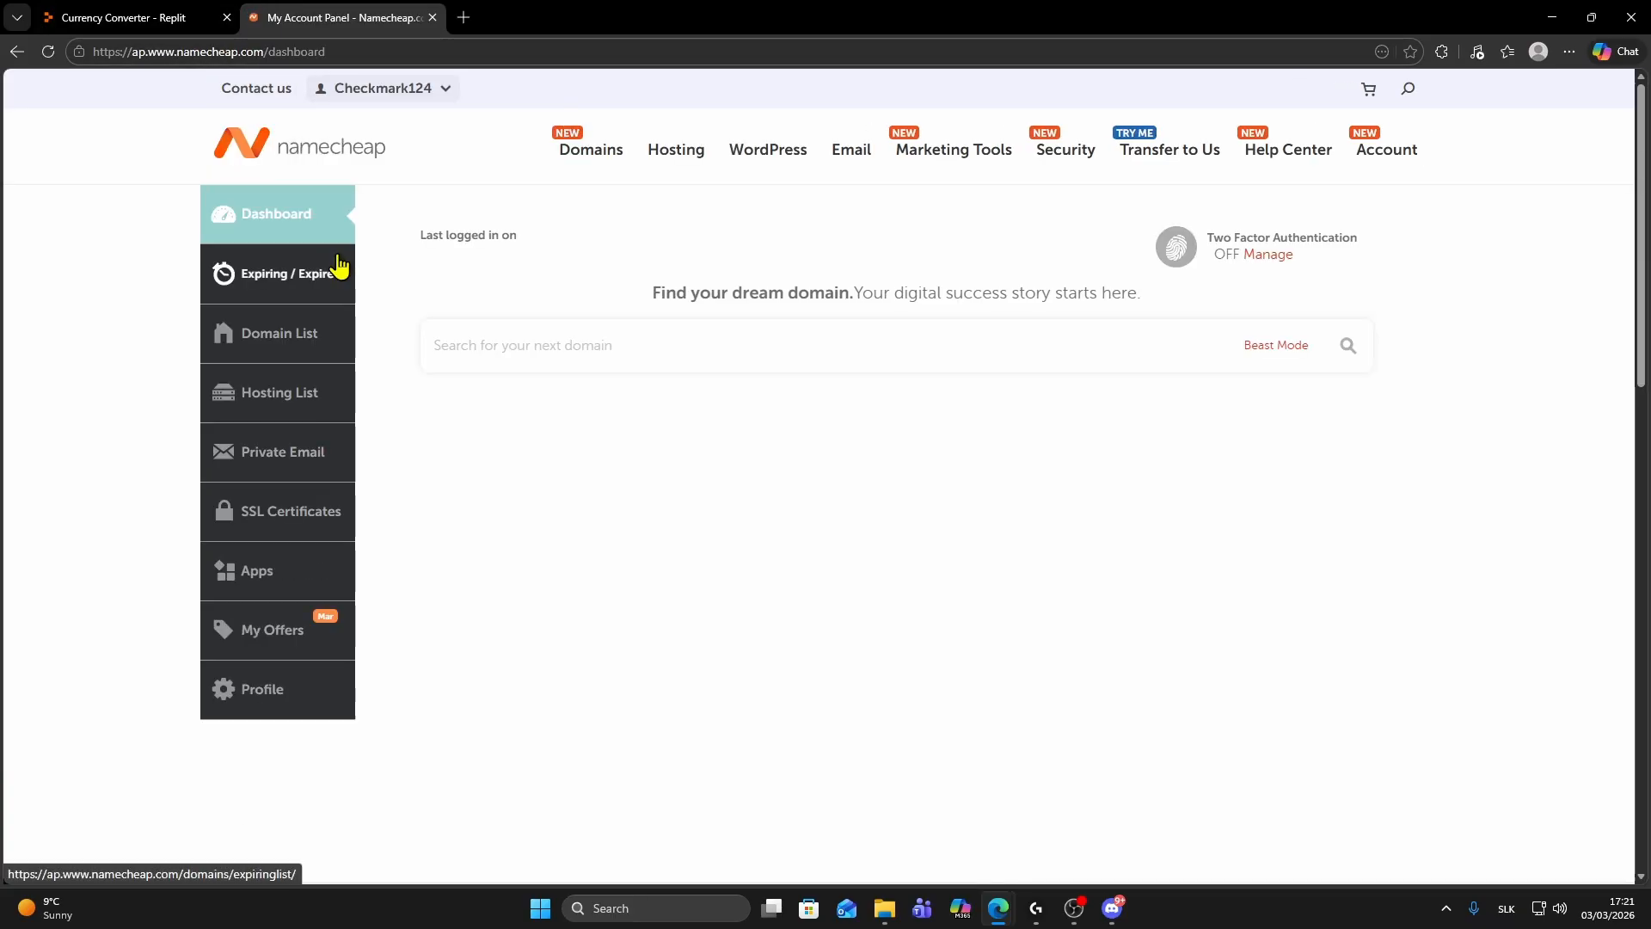
left_click(285, 344)
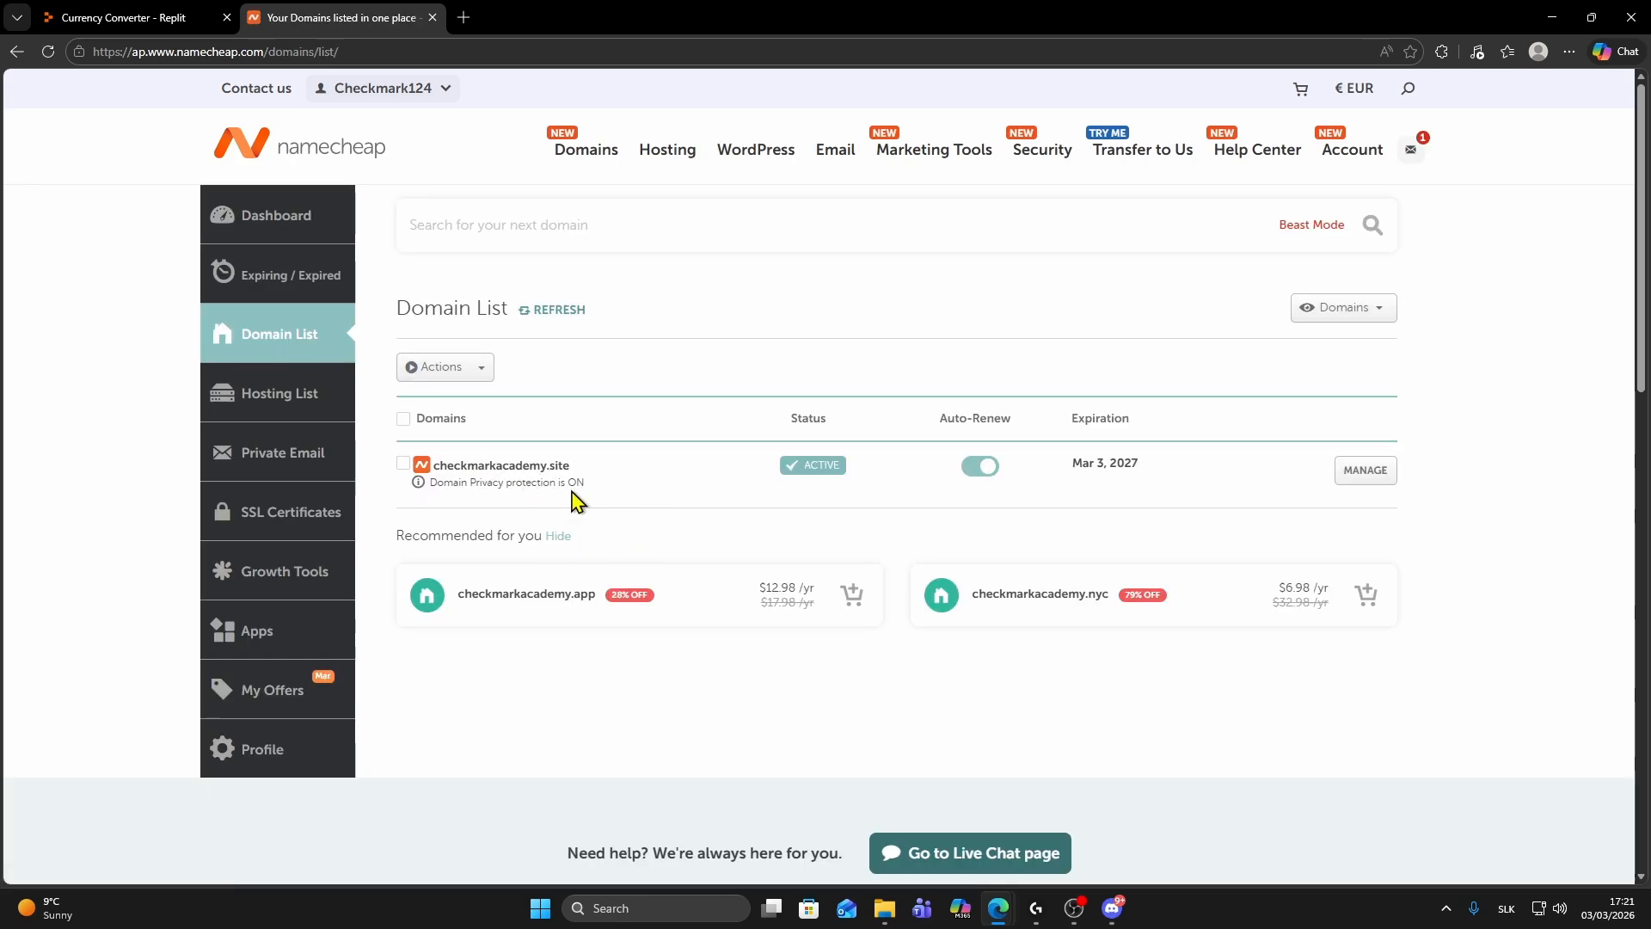
left_click_drag(571, 468, 438, 481)
key("ctrl+c")
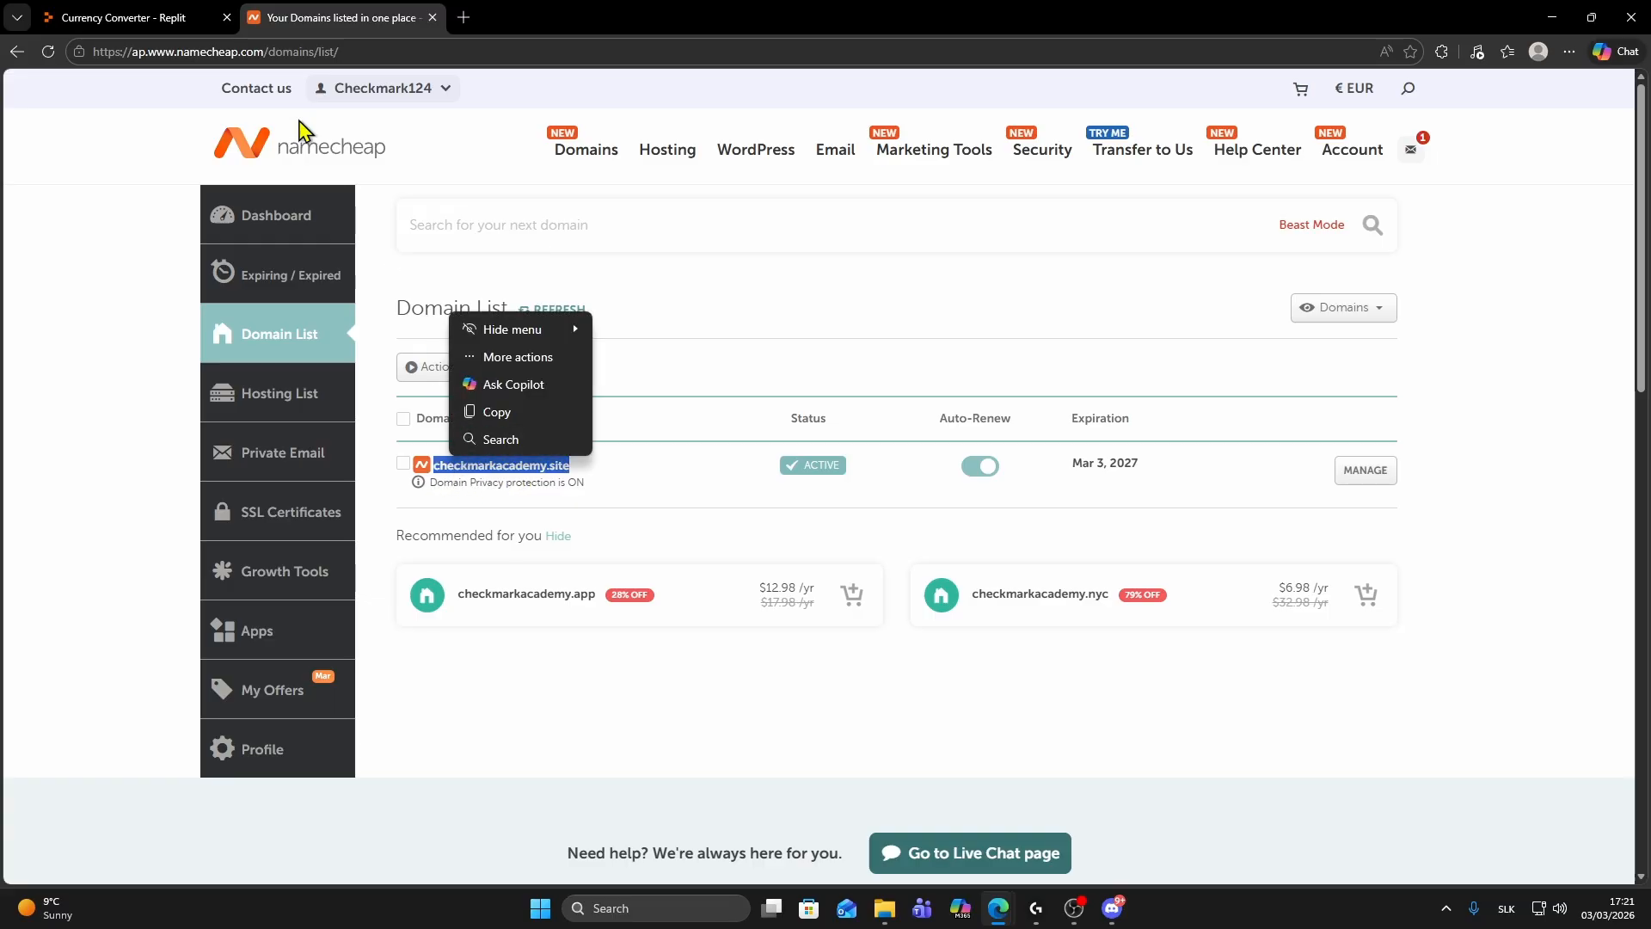
- Back in Replit, enter checkmarkacademy.site as the domain to connect and continue to its DNS records
left_click(188, 21)
left_click(852, 232)
key("ctrl+v")
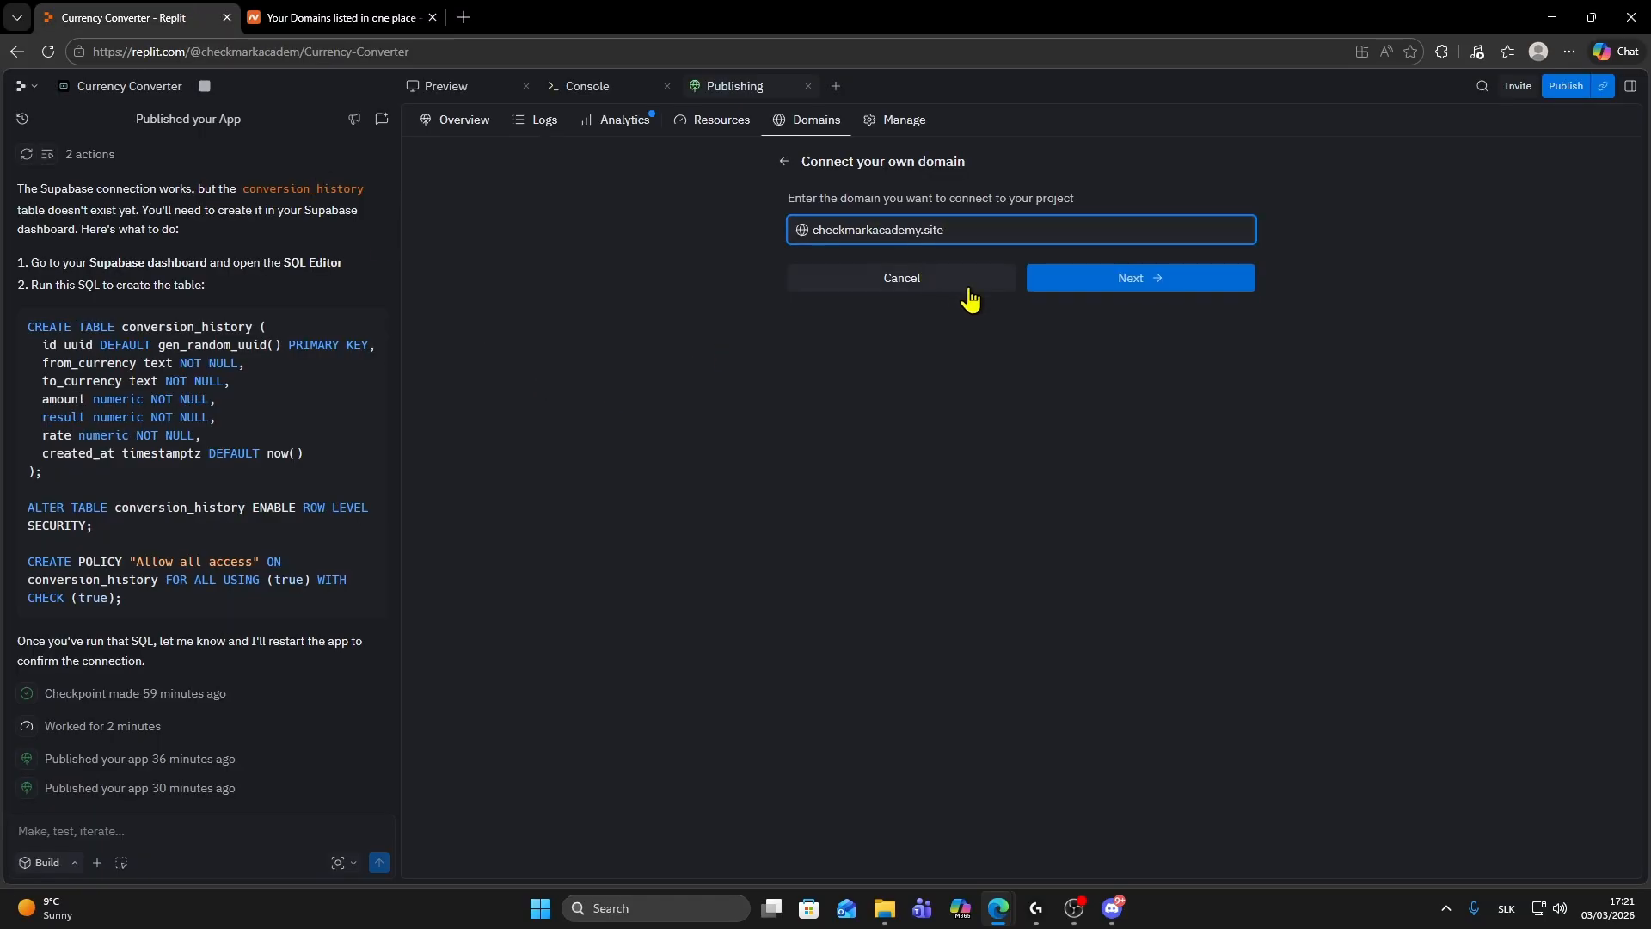
left_click(1112, 298)
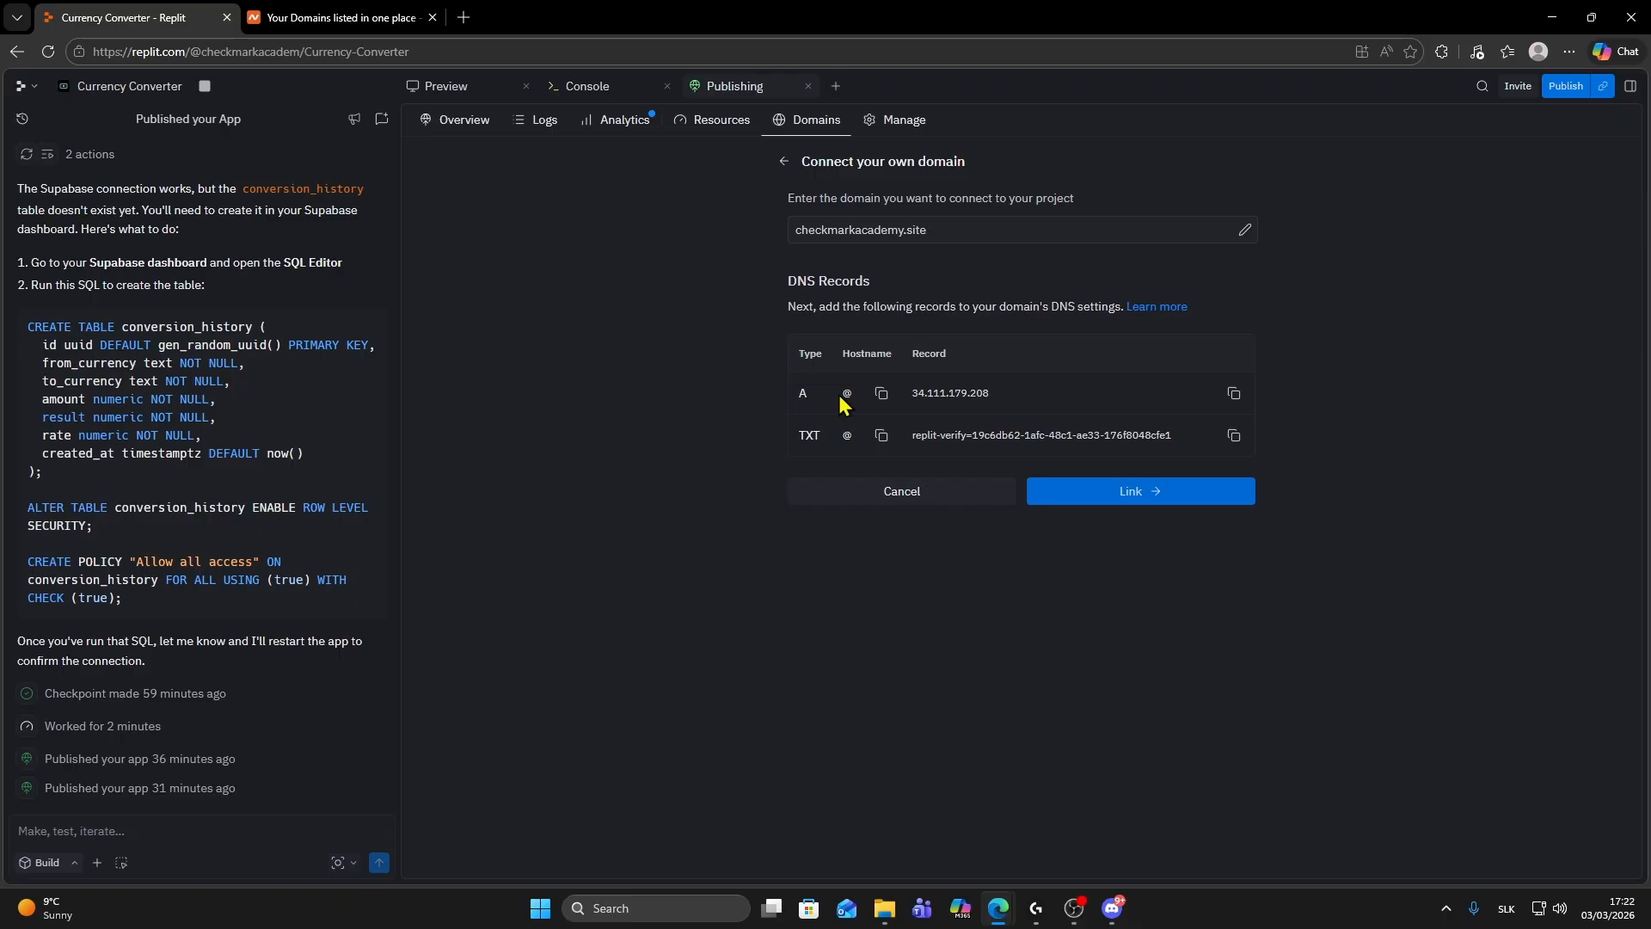
- Copy the IP address of the A record from the DNS records for checkmarkacademy.site
left_click_drag(911, 405, 988, 394)
right_click(967, 401)
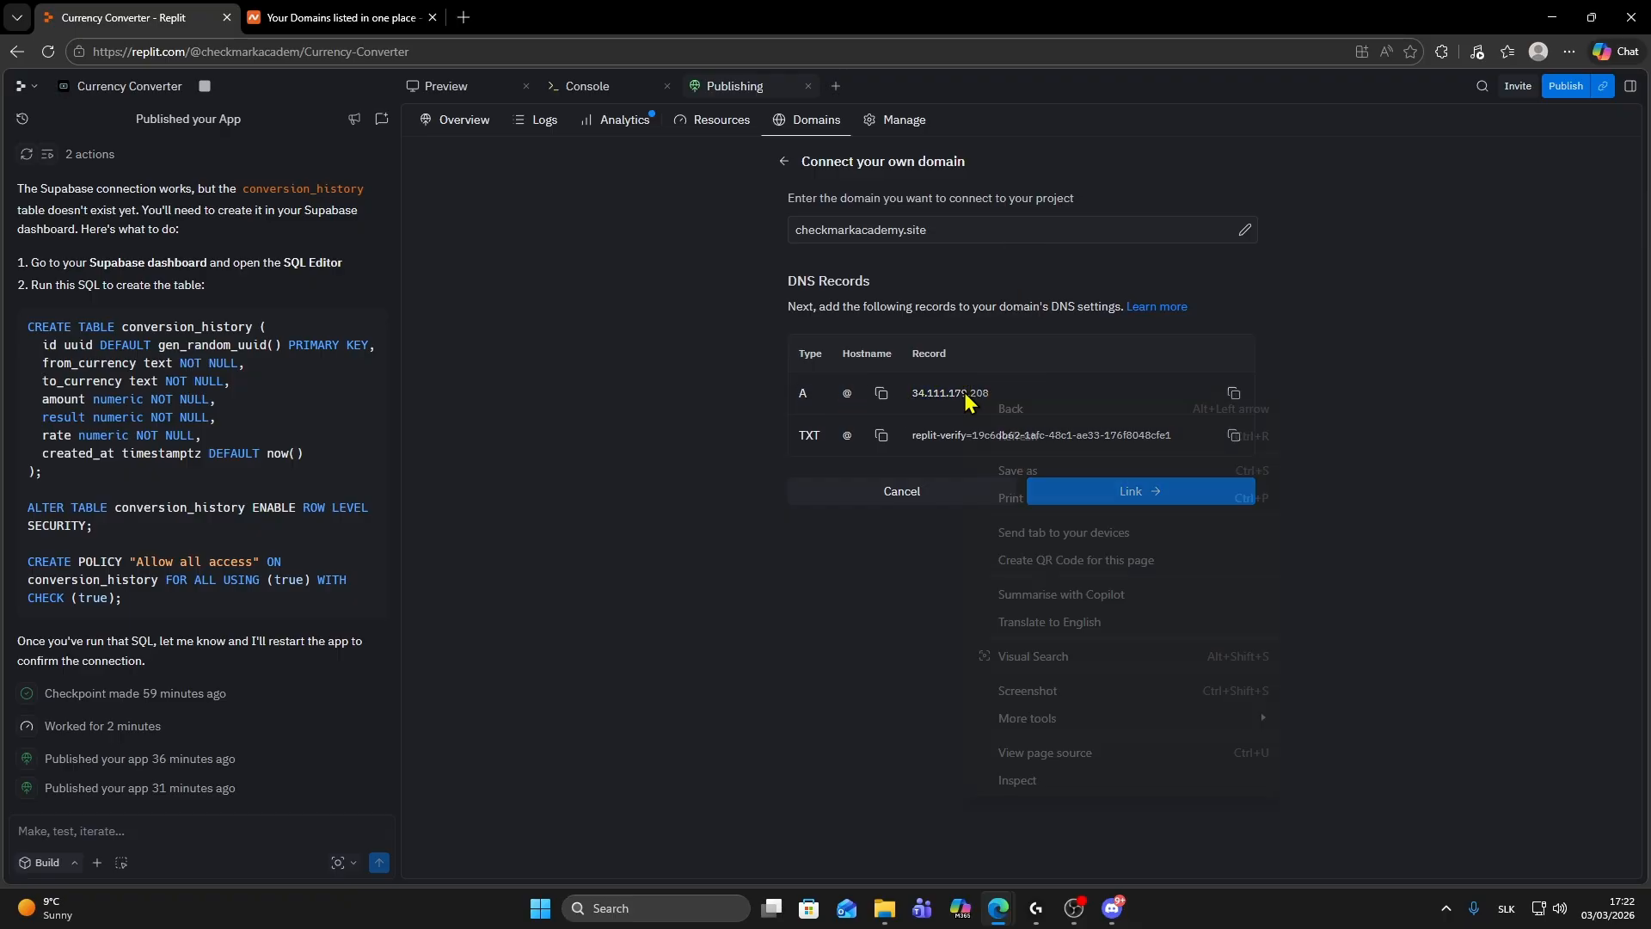
double_click(956, 394)
right_click(956, 394)
left_click(983, 413)
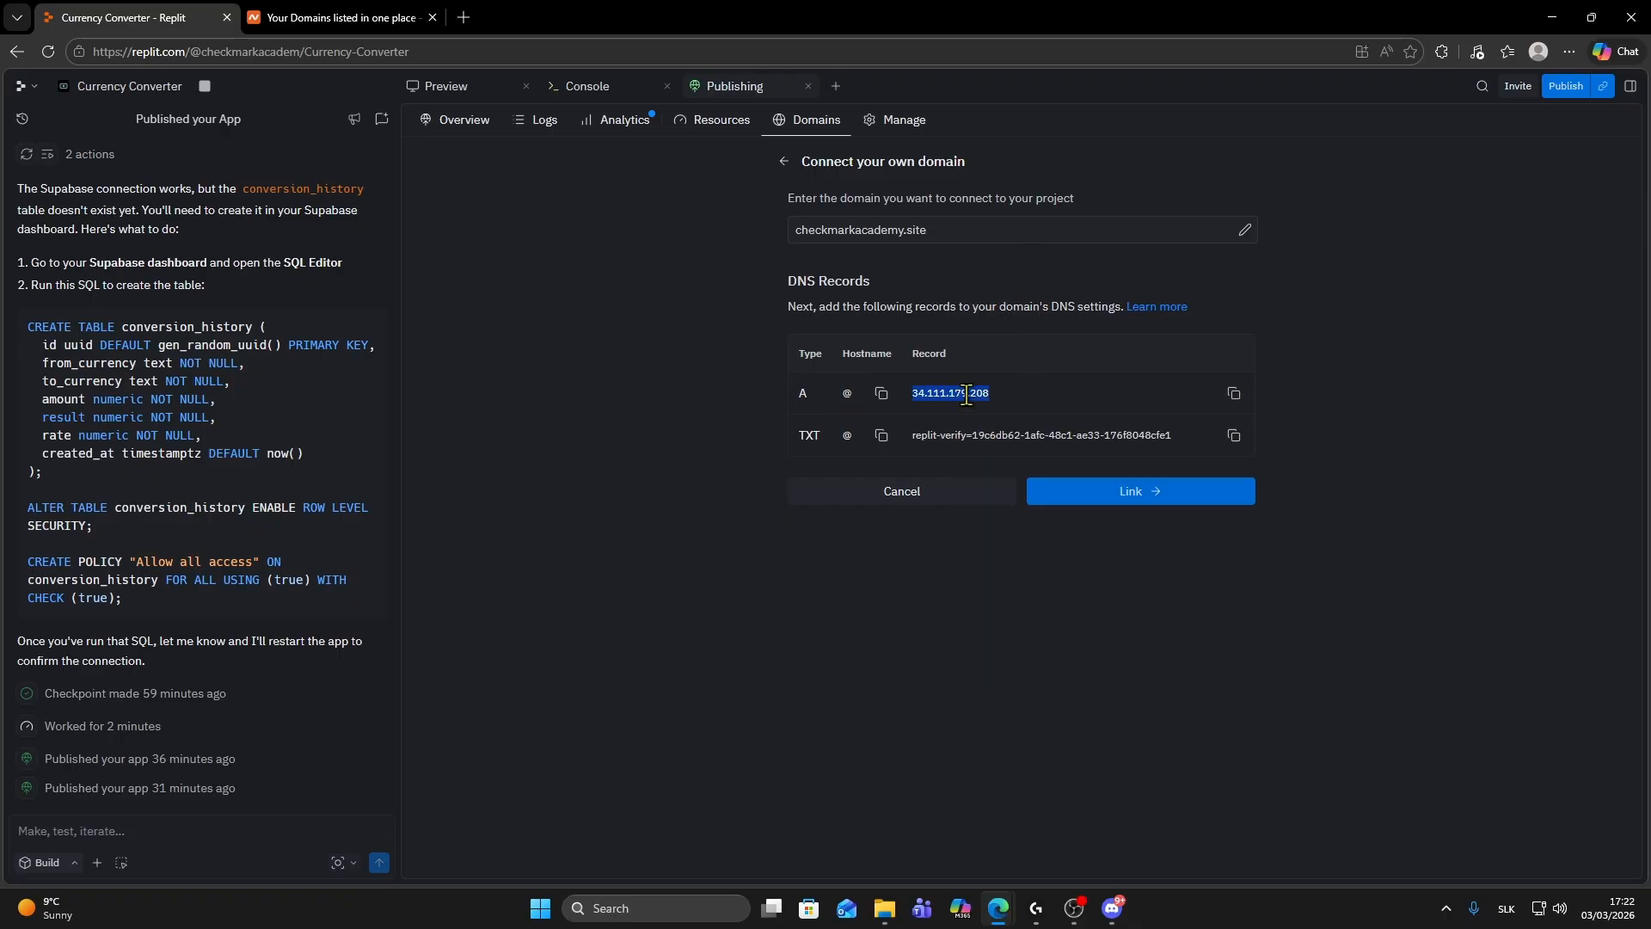
- Switch to Namecheap and open the advanced DNS settings of checkmarkacademy.site
left_click(369, 18)
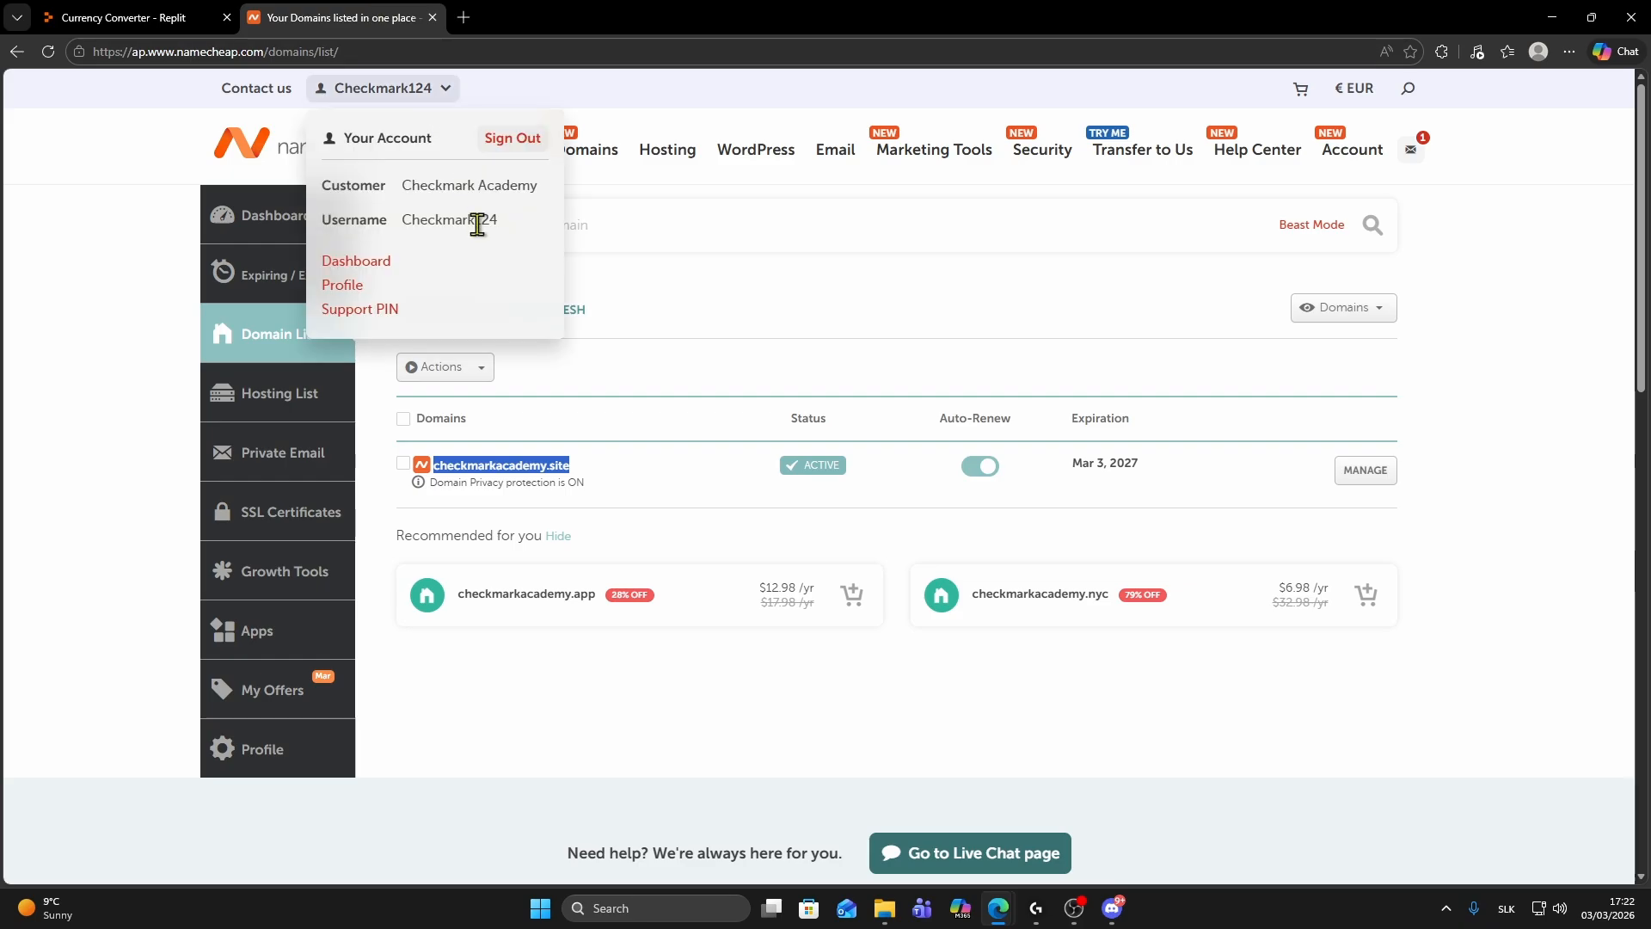
left_click(684, 533)
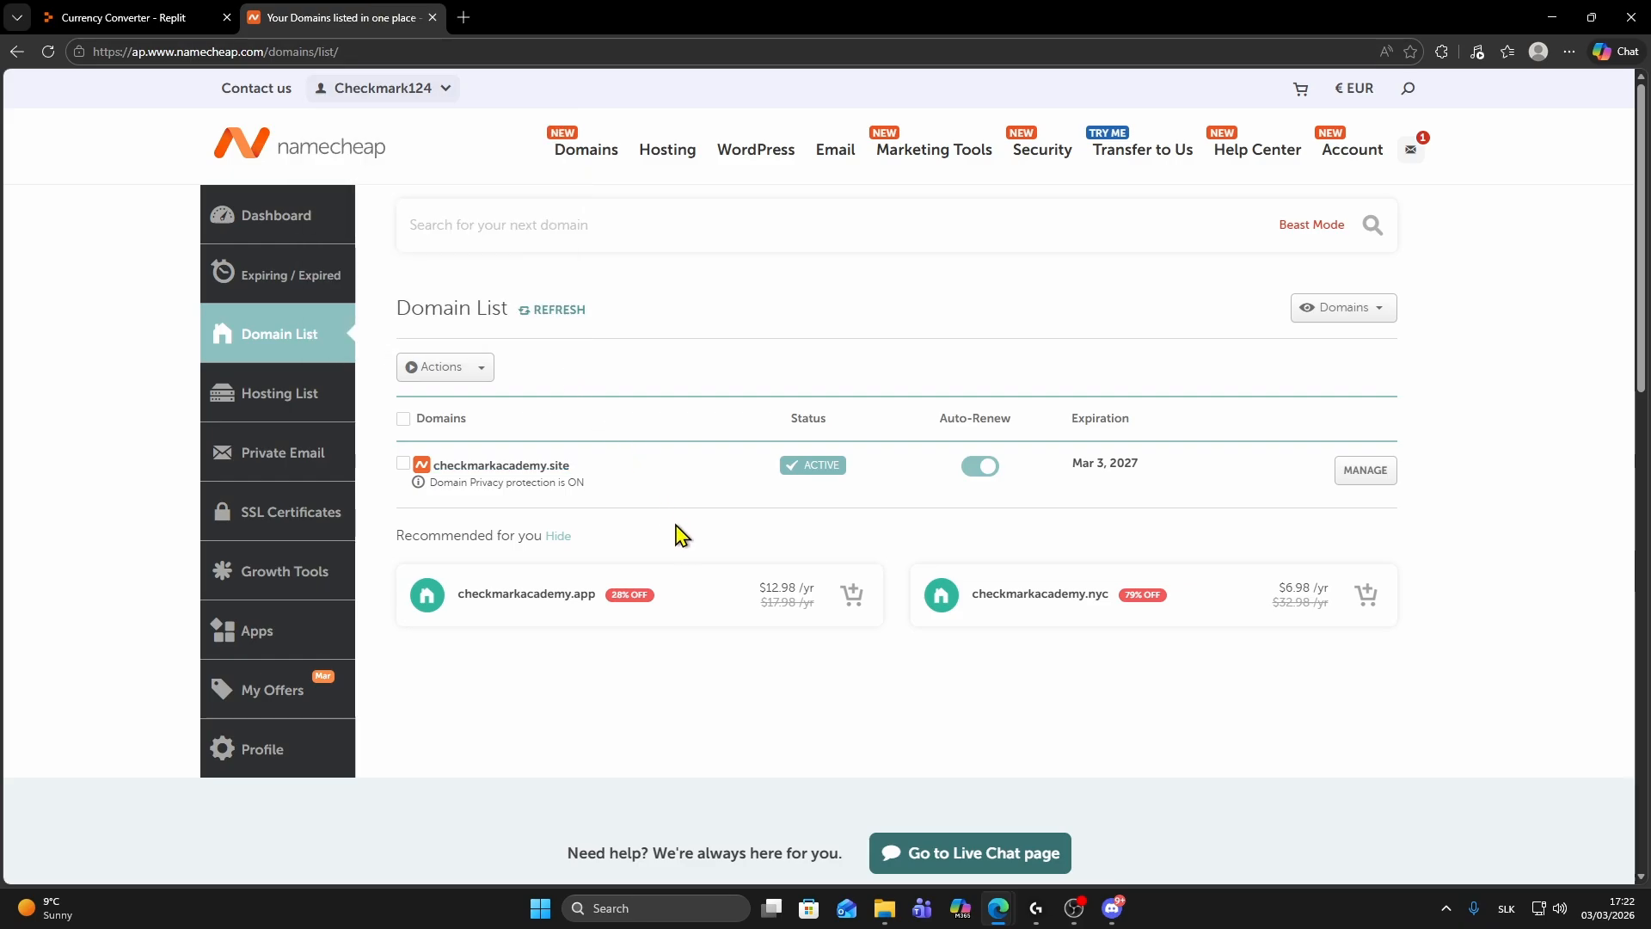
left_click(1357, 478)
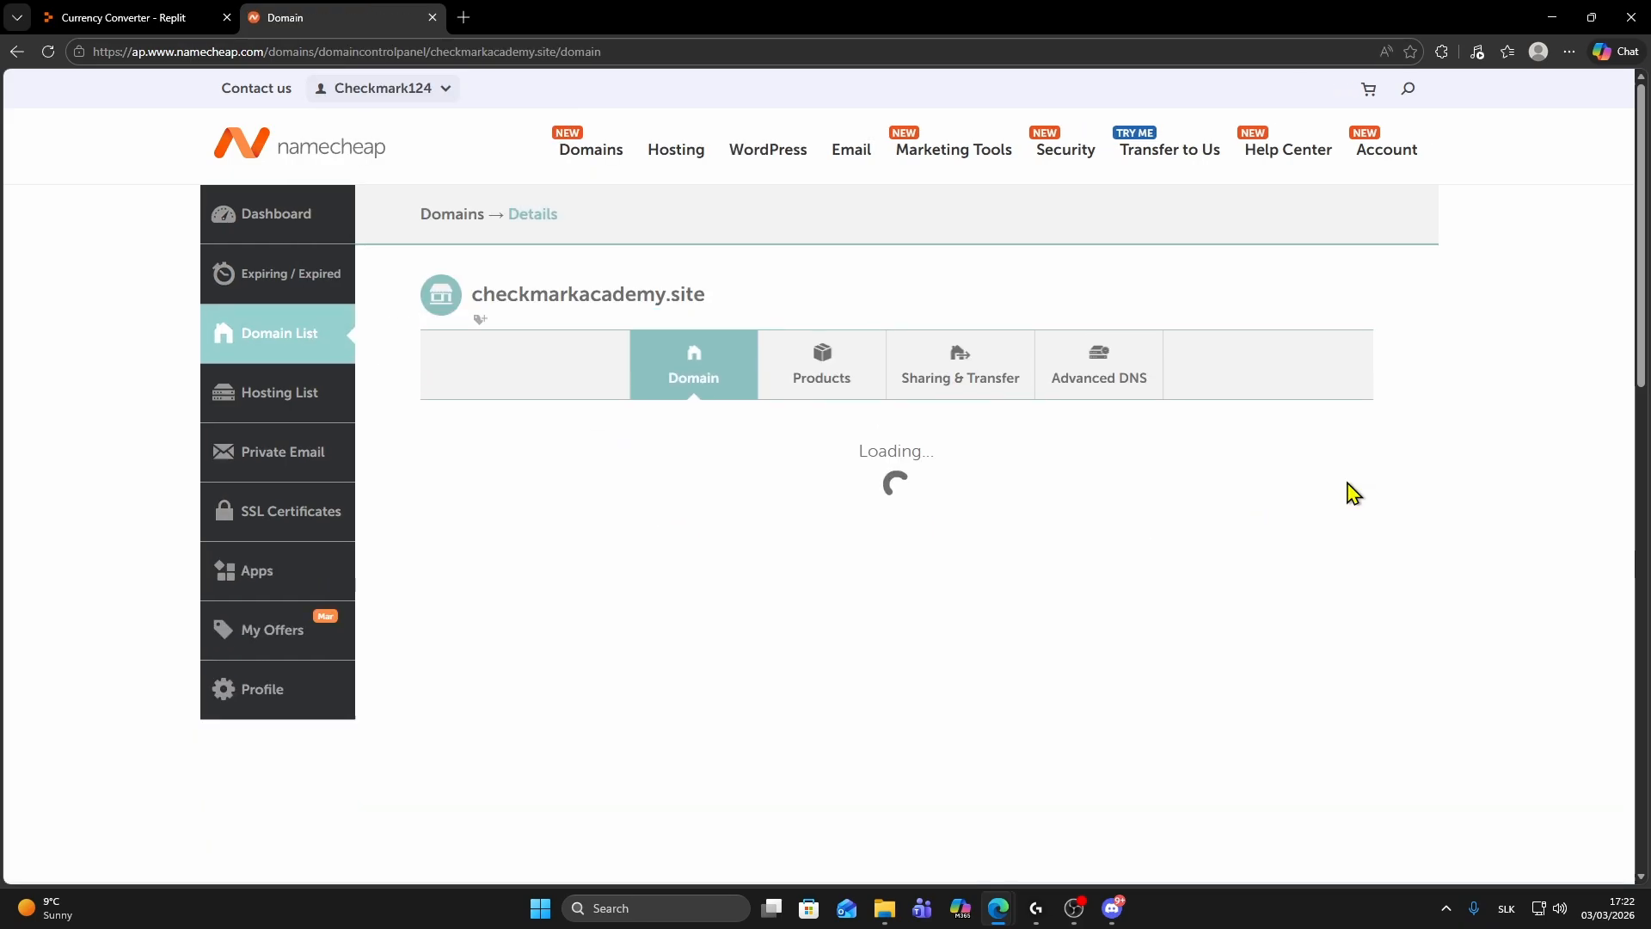
left_click(1103, 385)
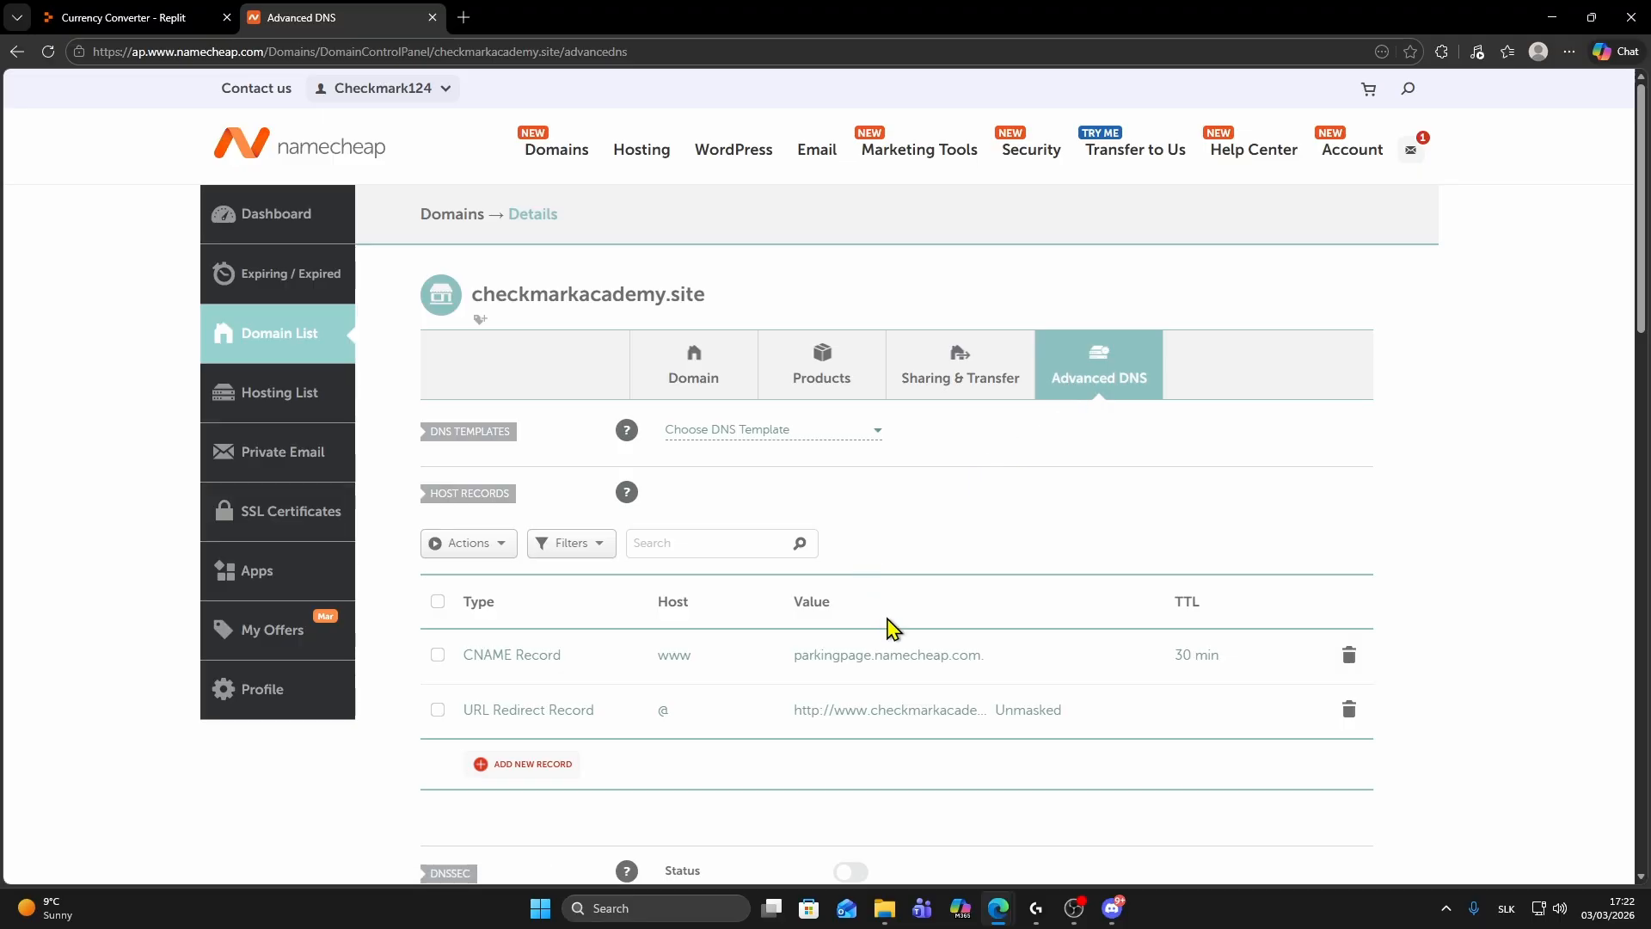
- Delete the existing CNAME record and URL Redirect record from the domain's host records
left_click(1349, 656)
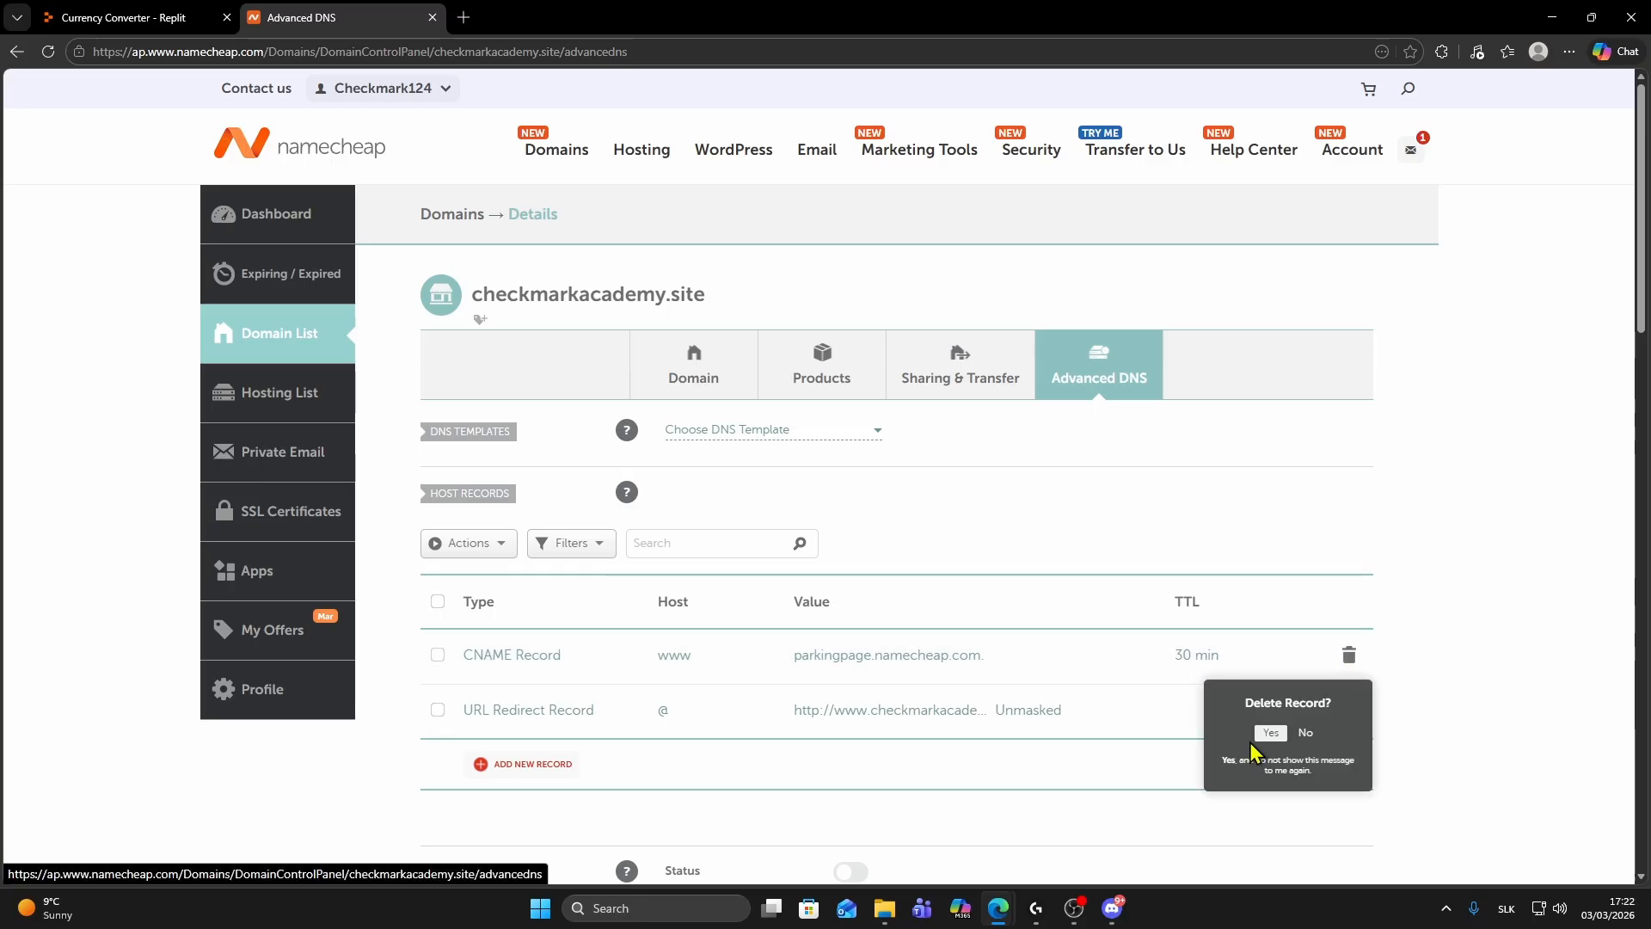
left_click(1274, 740)
left_click(1349, 655)
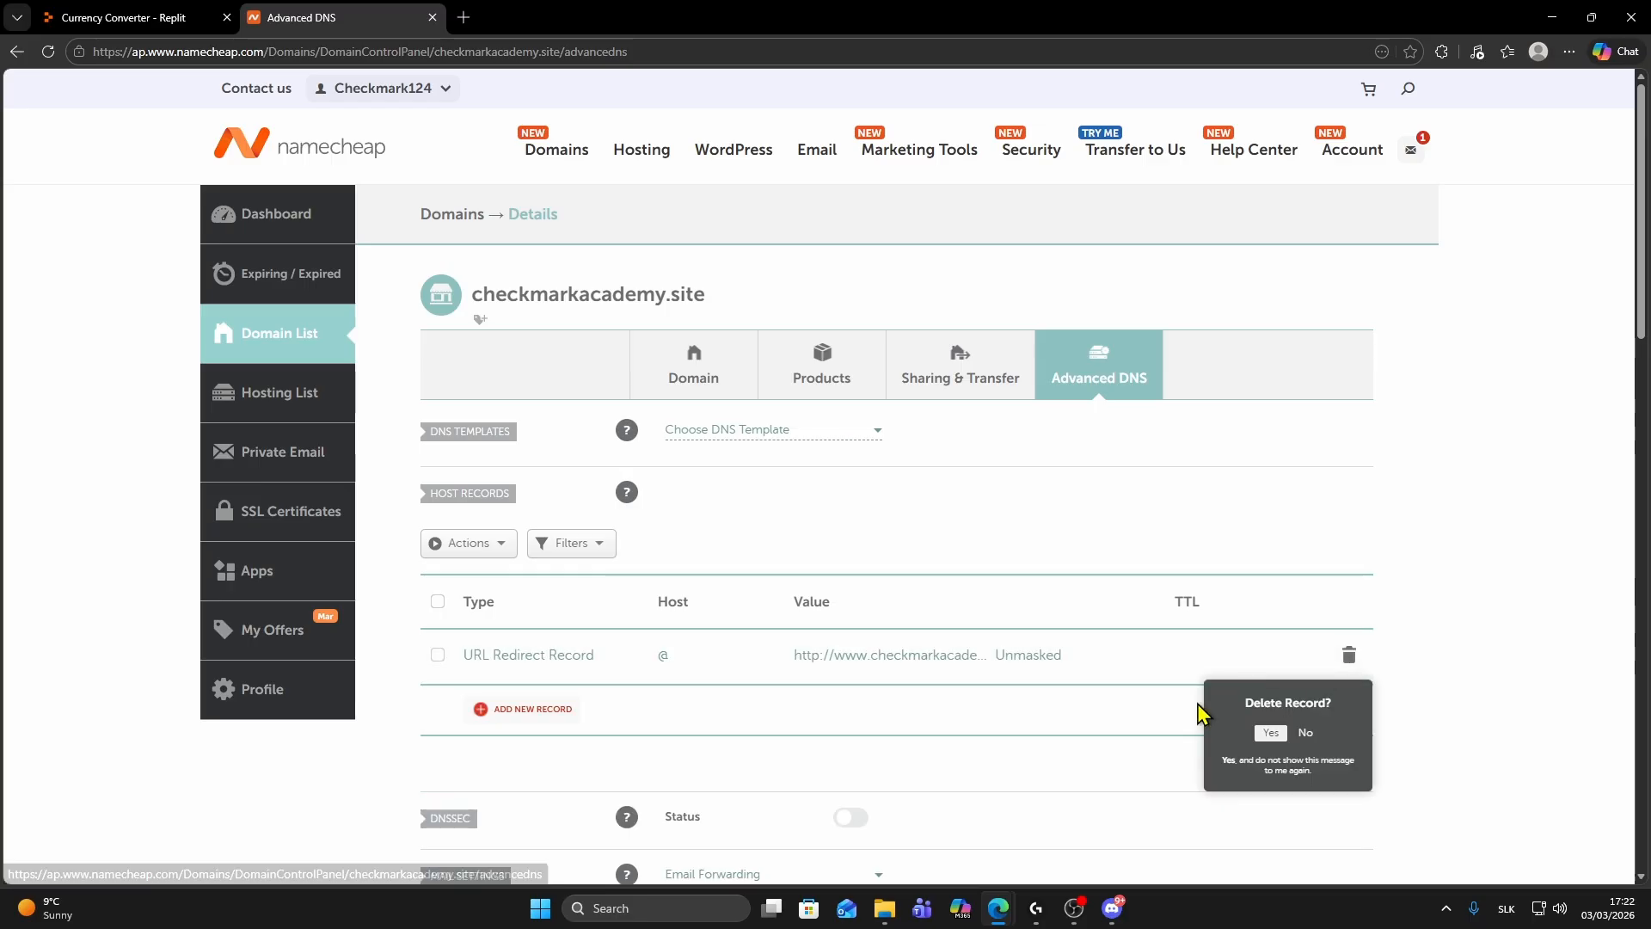
left_click(1274, 736)
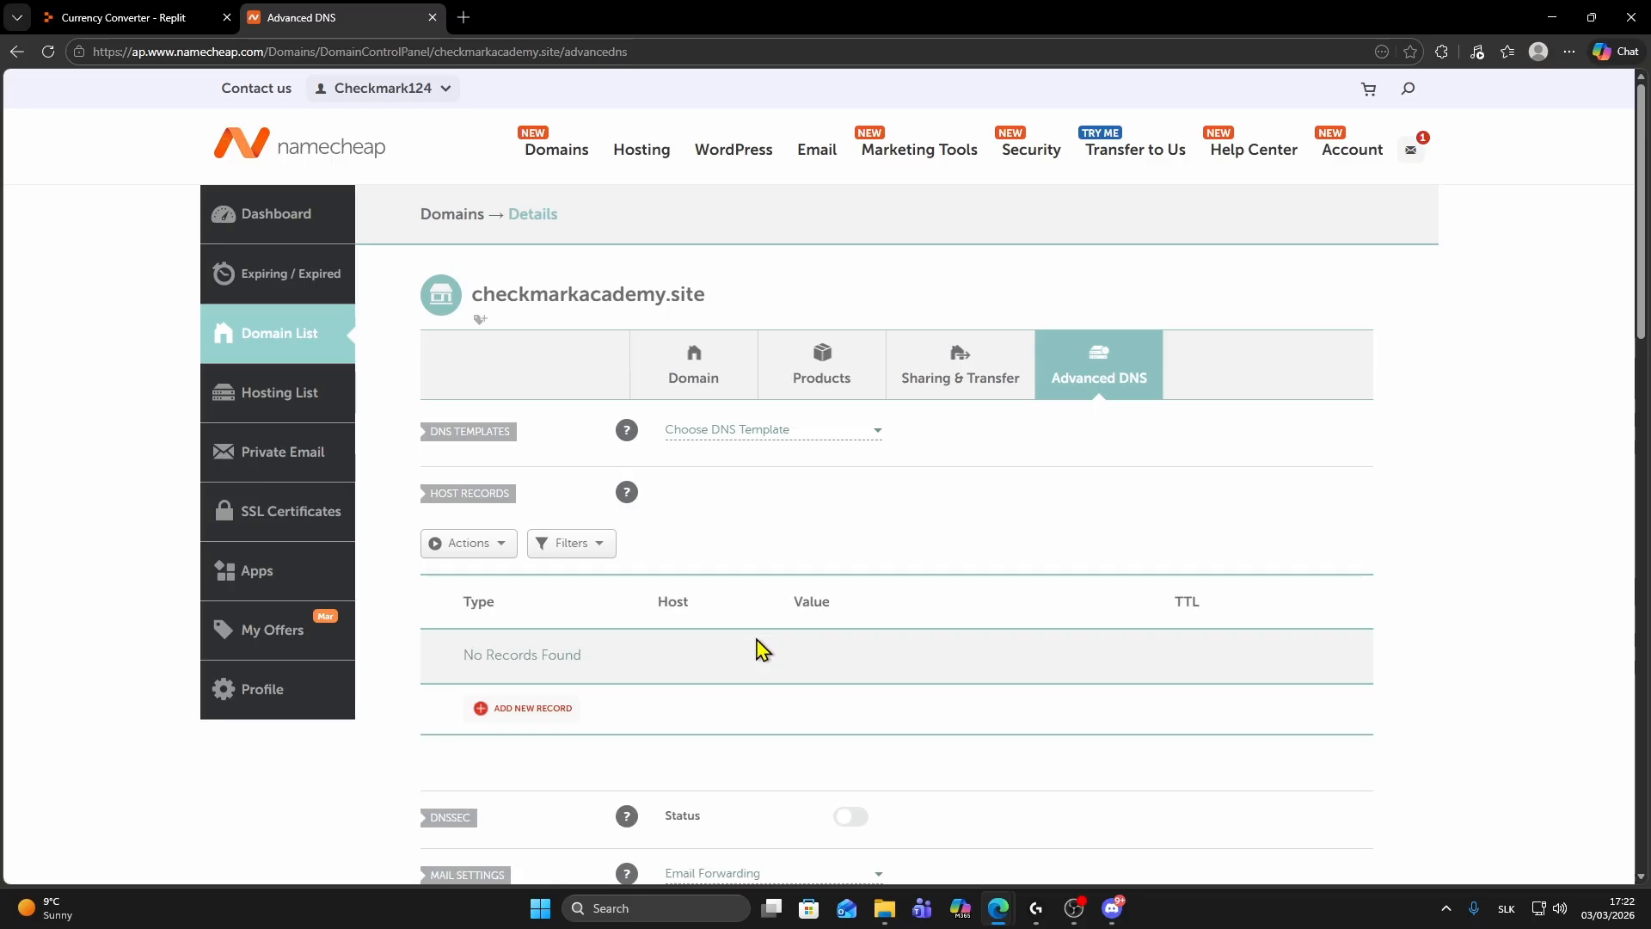
- Add an A Record with host @ and value 34.111.179.208 to the host records and save it
left_click(505, 713)
scroll(508, 682, "down", 4)
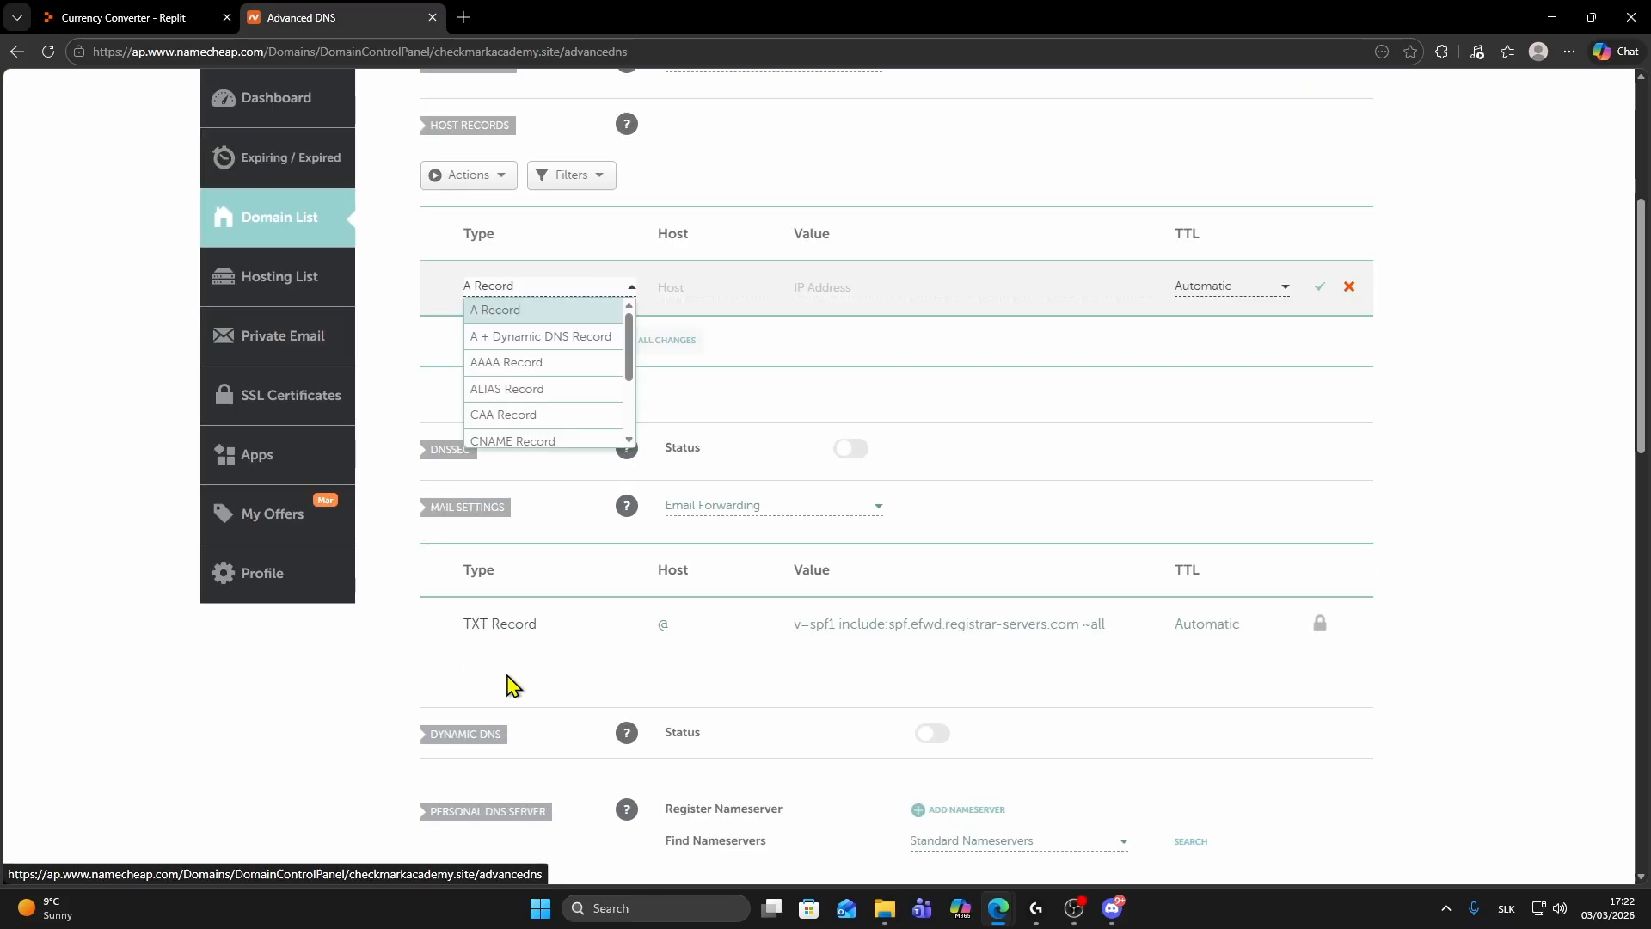
scroll(508, 327, "up", 3)
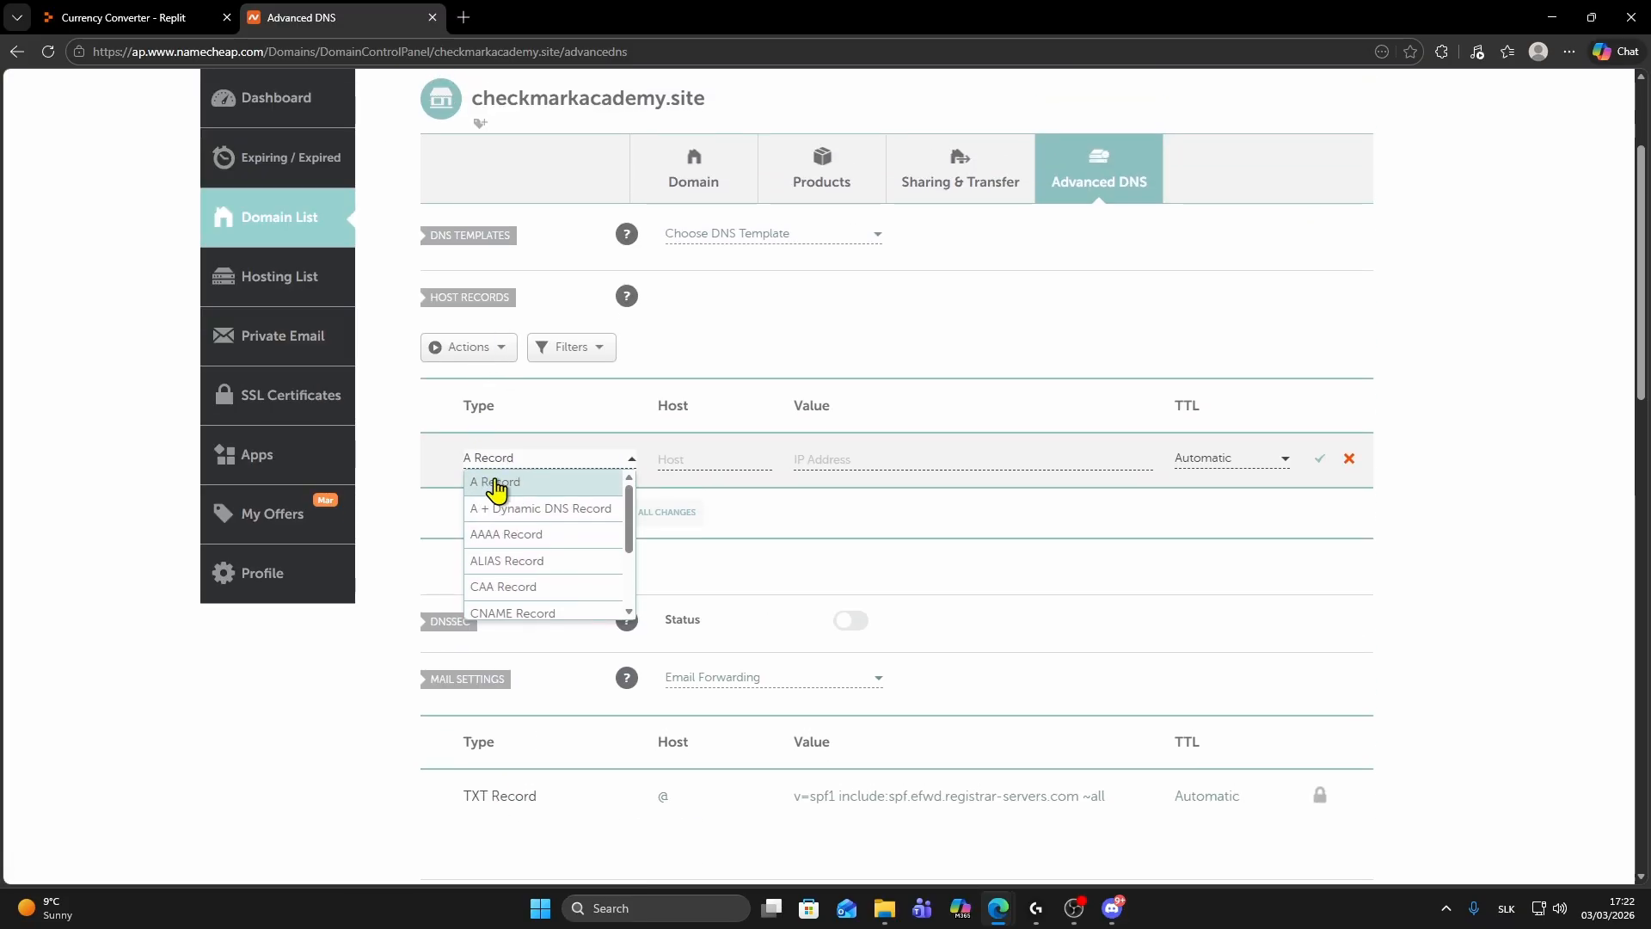
left_click(504, 494)
left_click(707, 457)
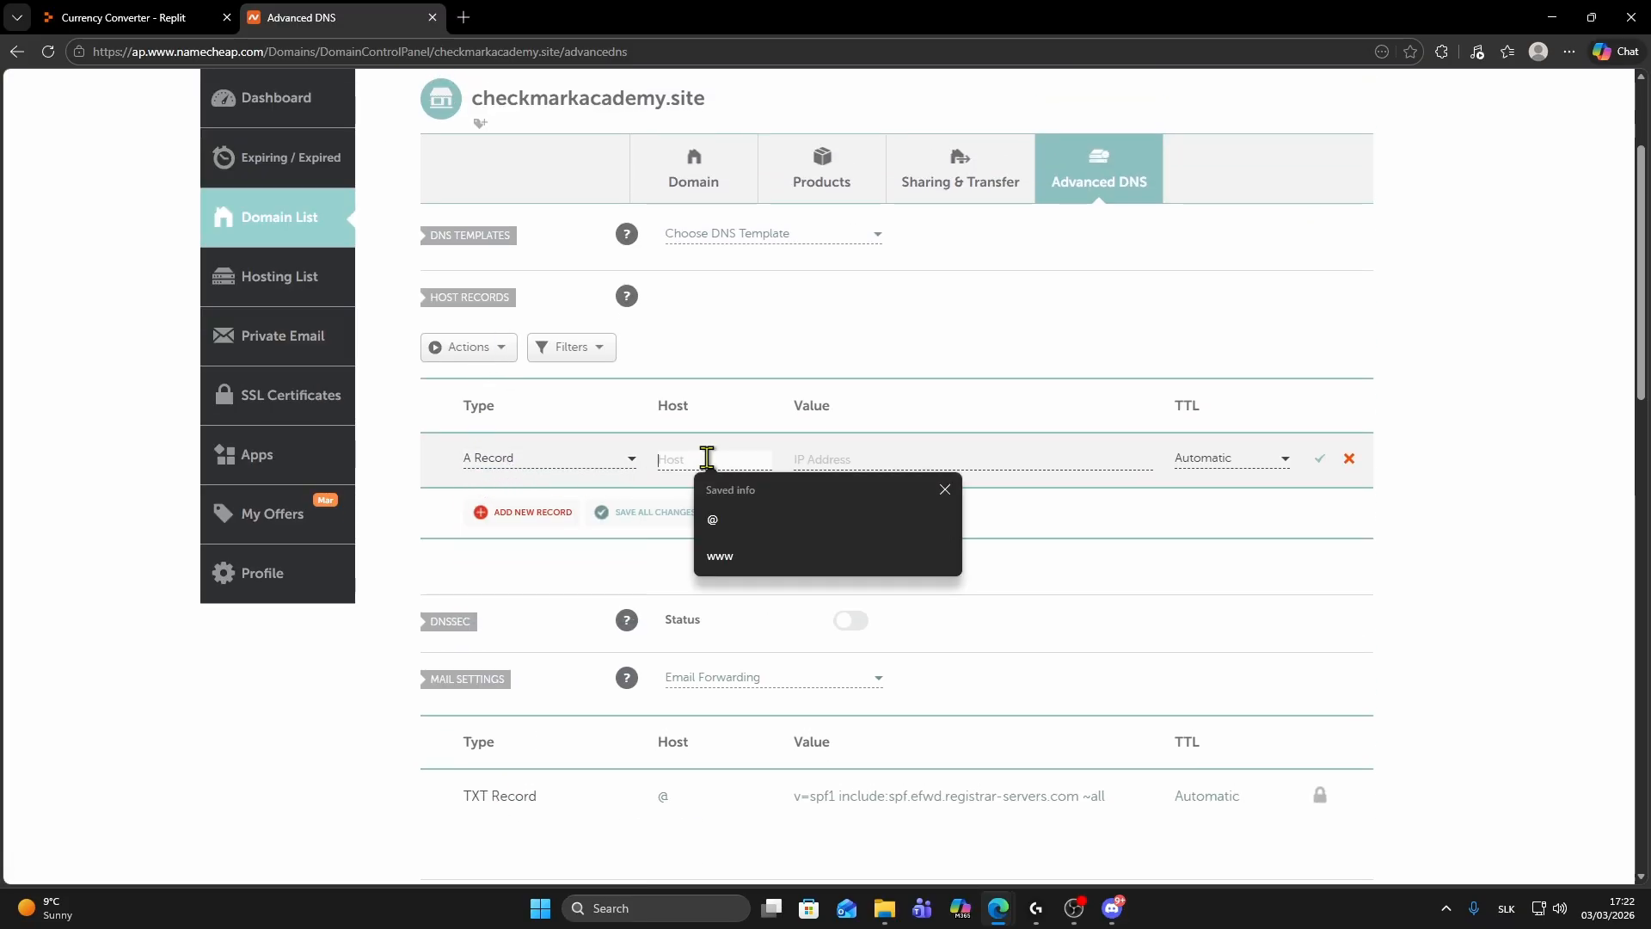
type("@")
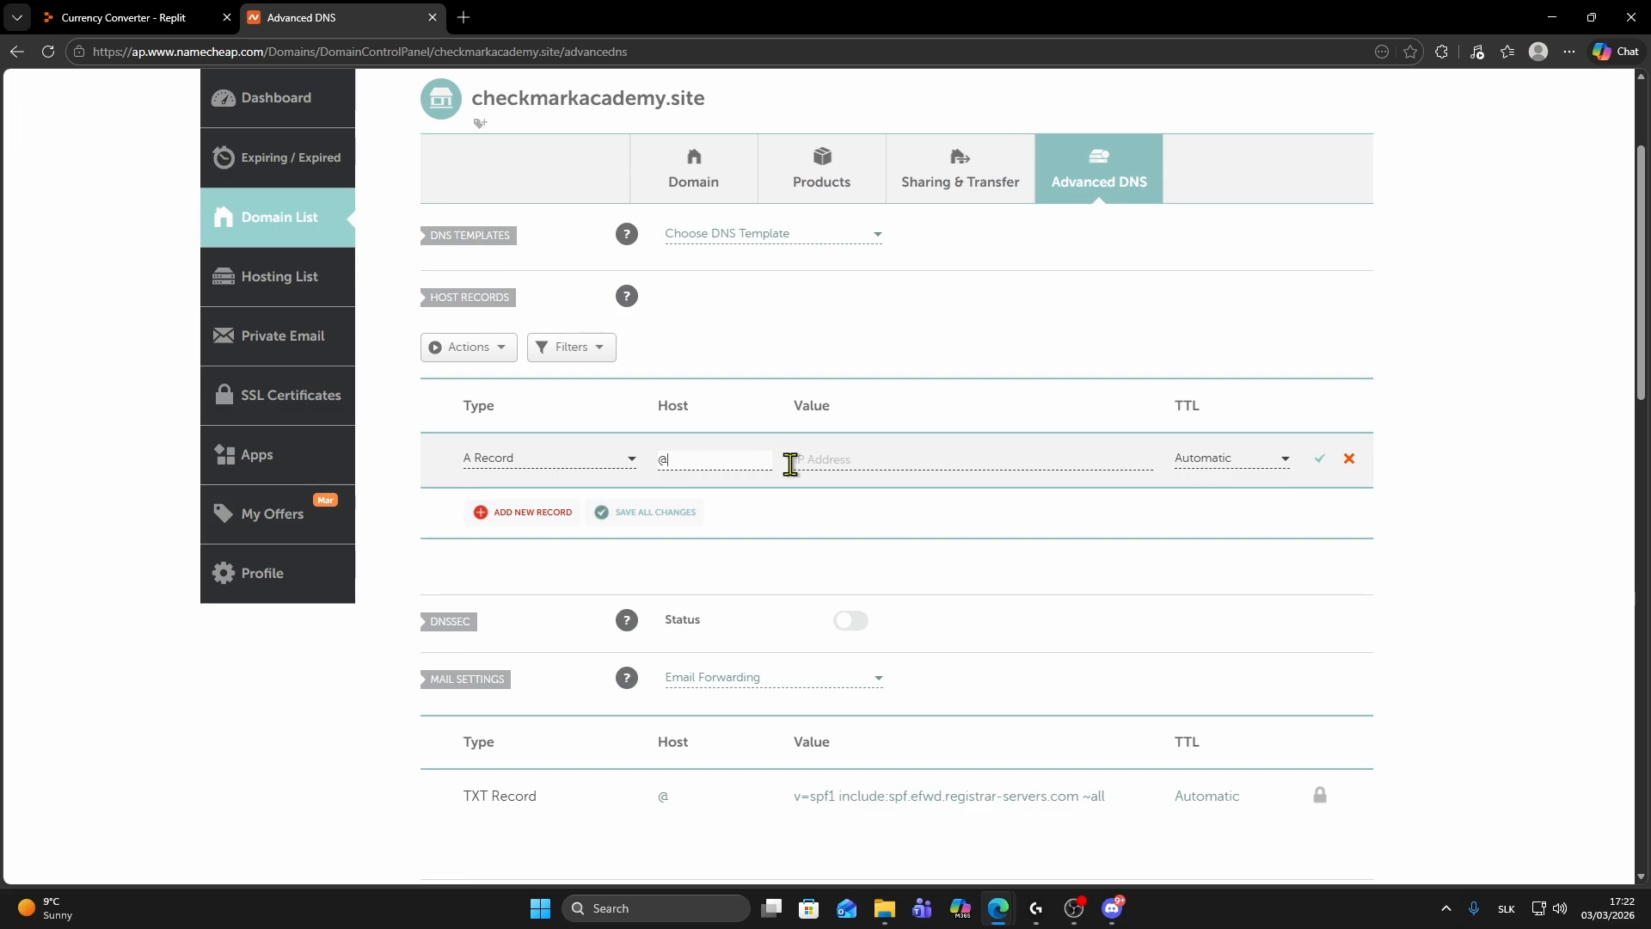
left_click(852, 461)
type("34.111.179.208")
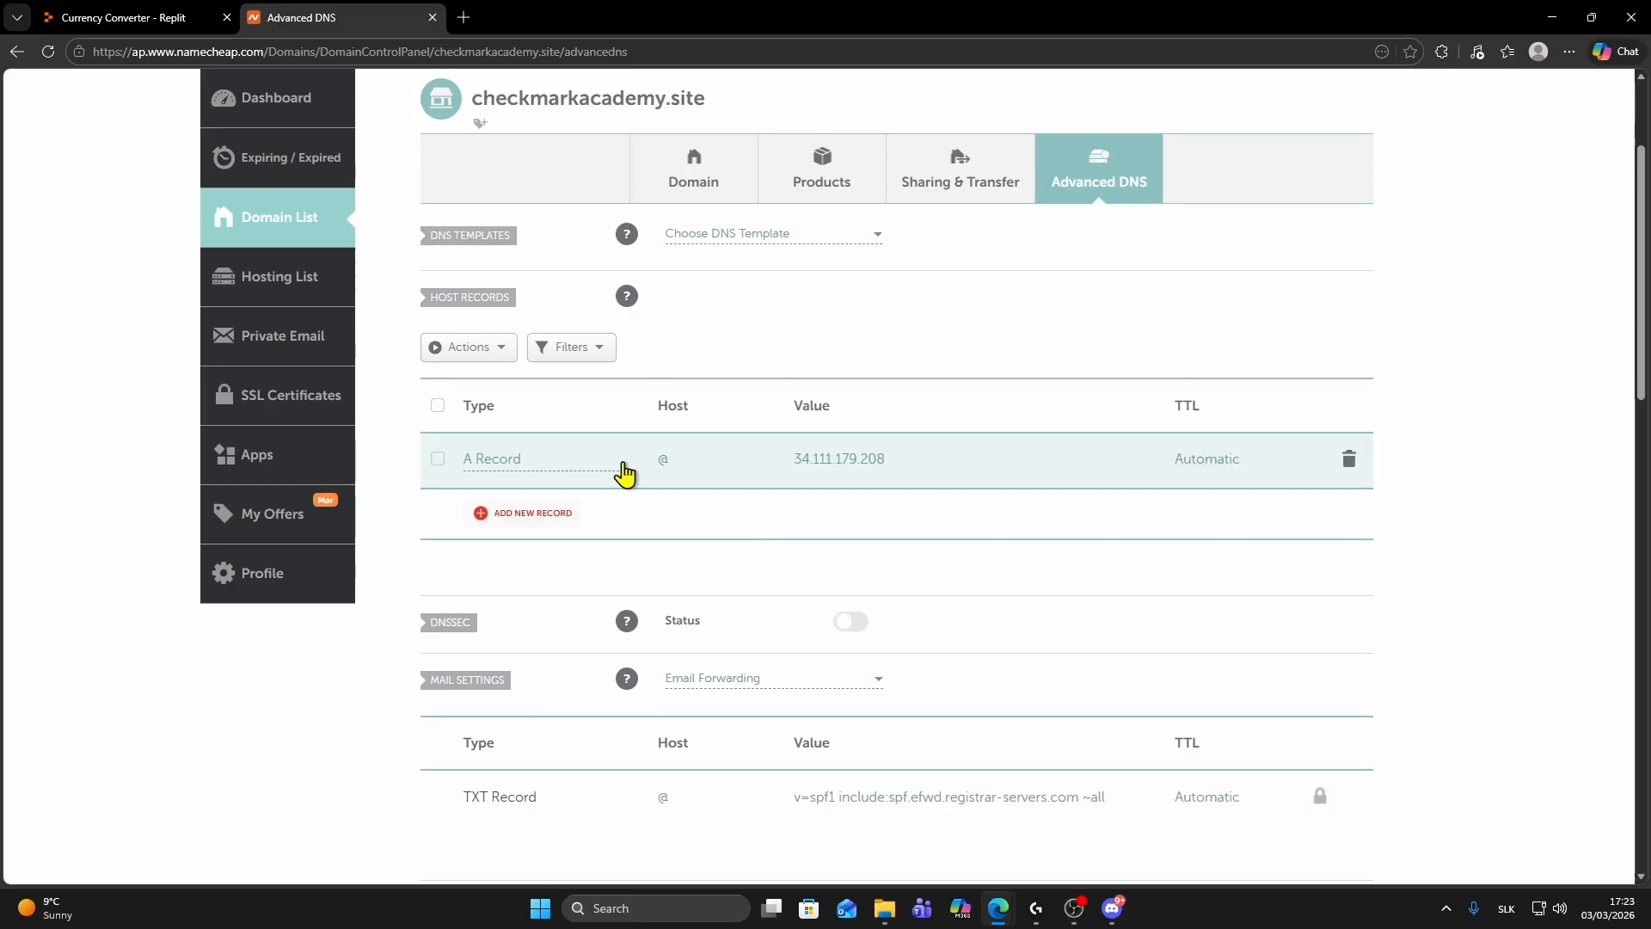
- Start another new host record, then switch to Replit and copy the TXT record's verification value
left_click(521, 516)
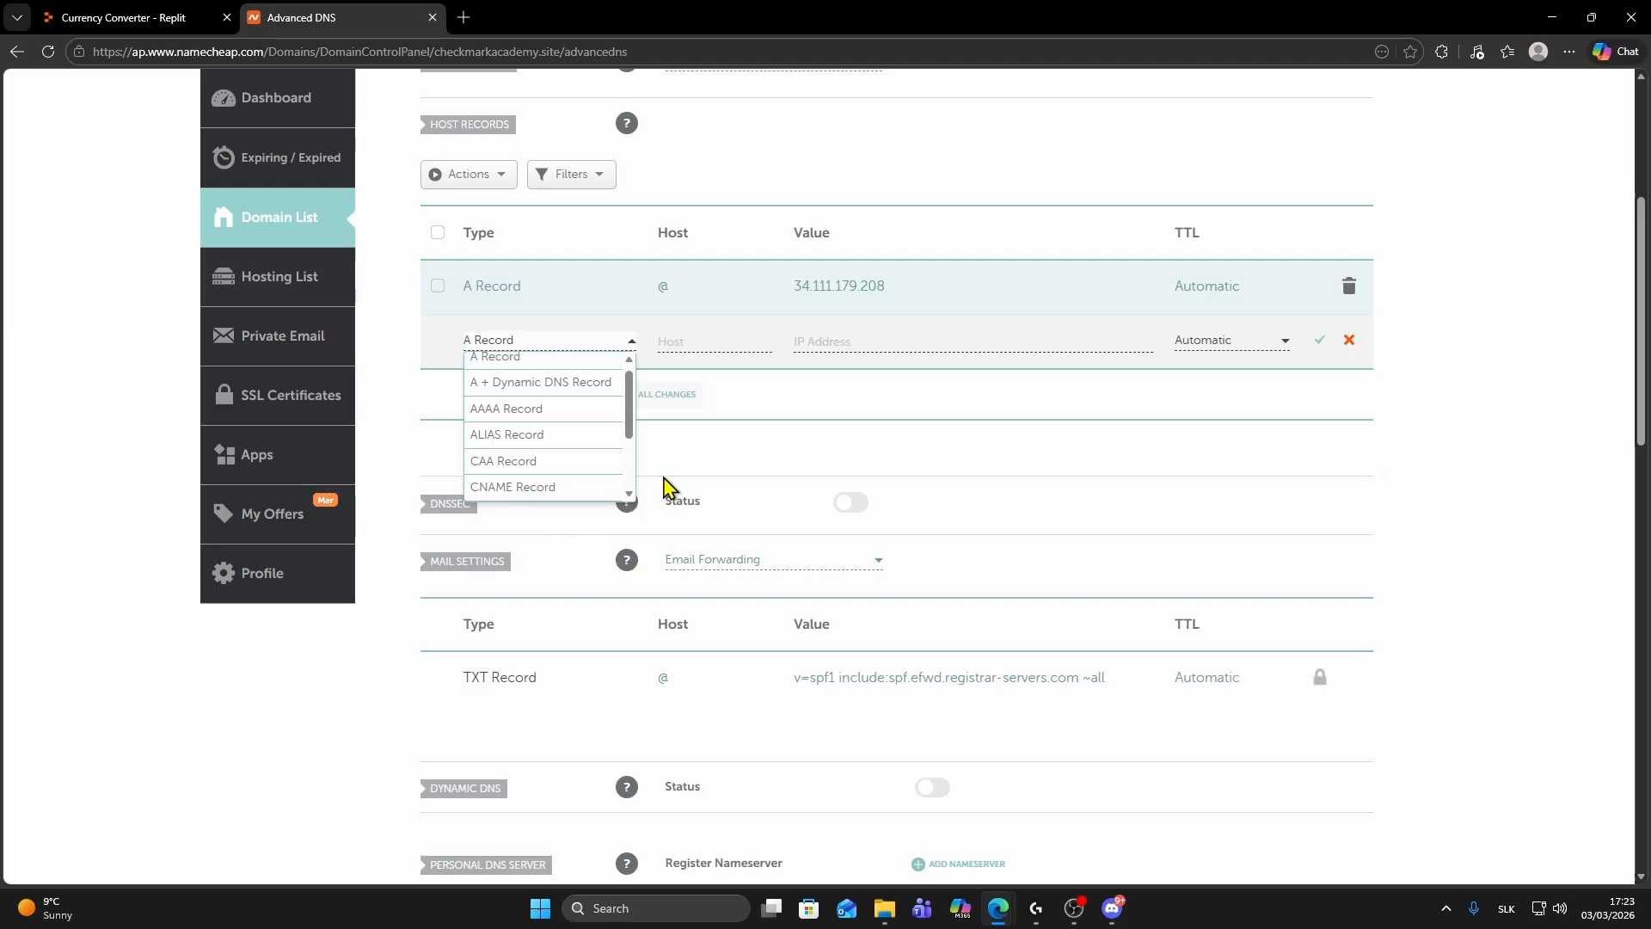
left_click(145, 26)
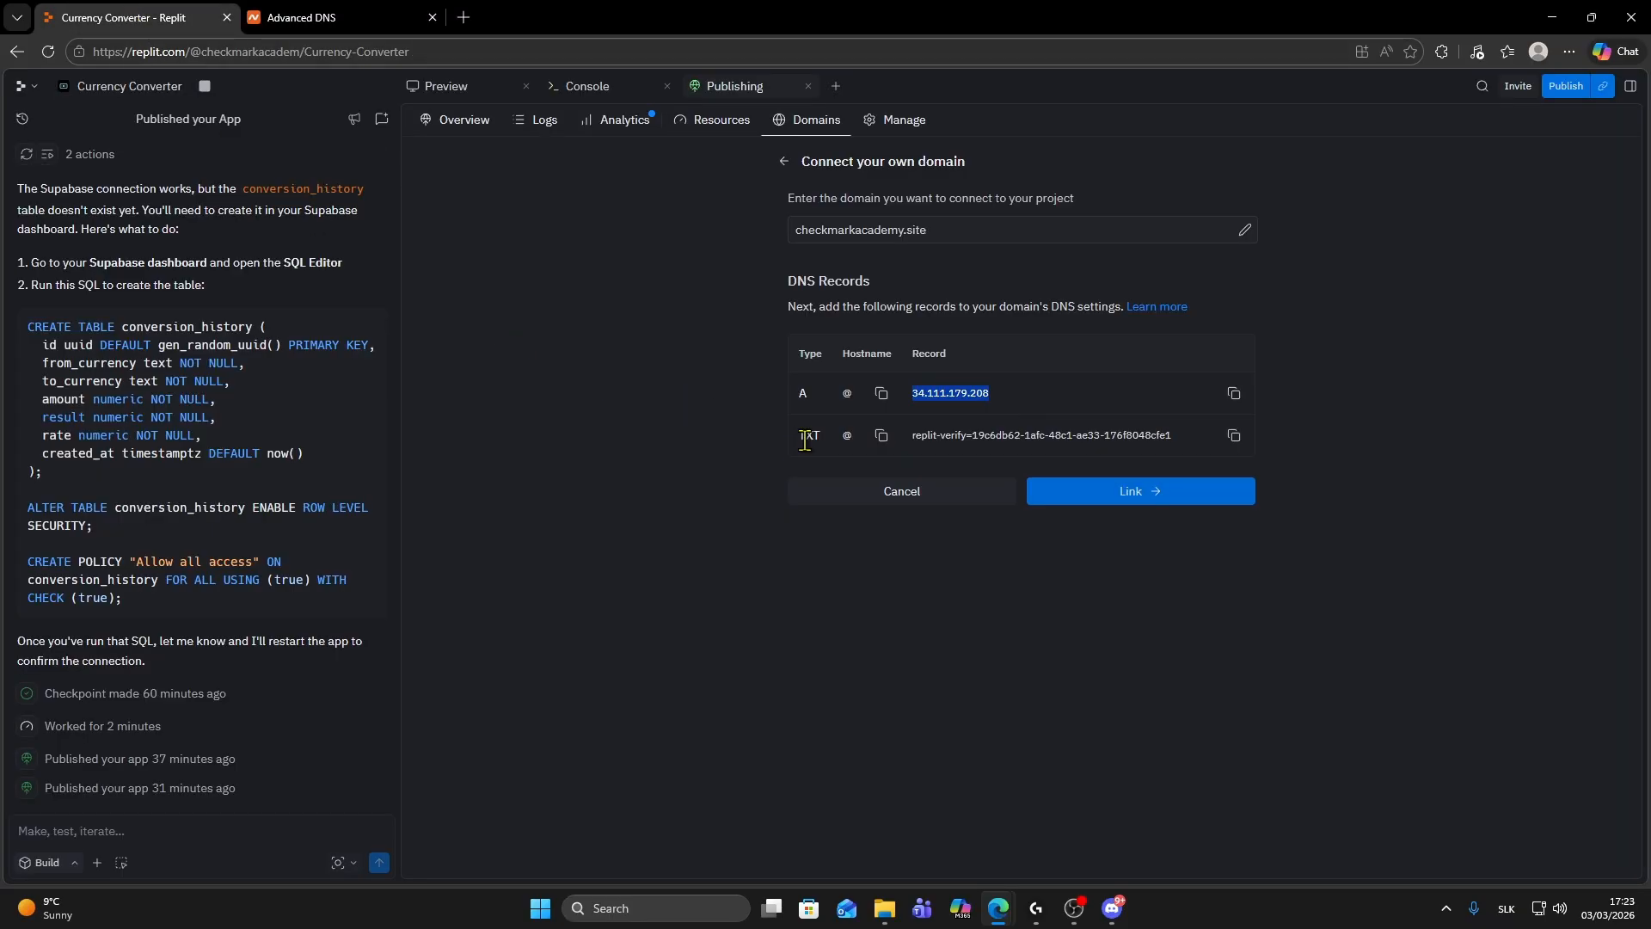
double_click(808, 436)
left_click(847, 436)
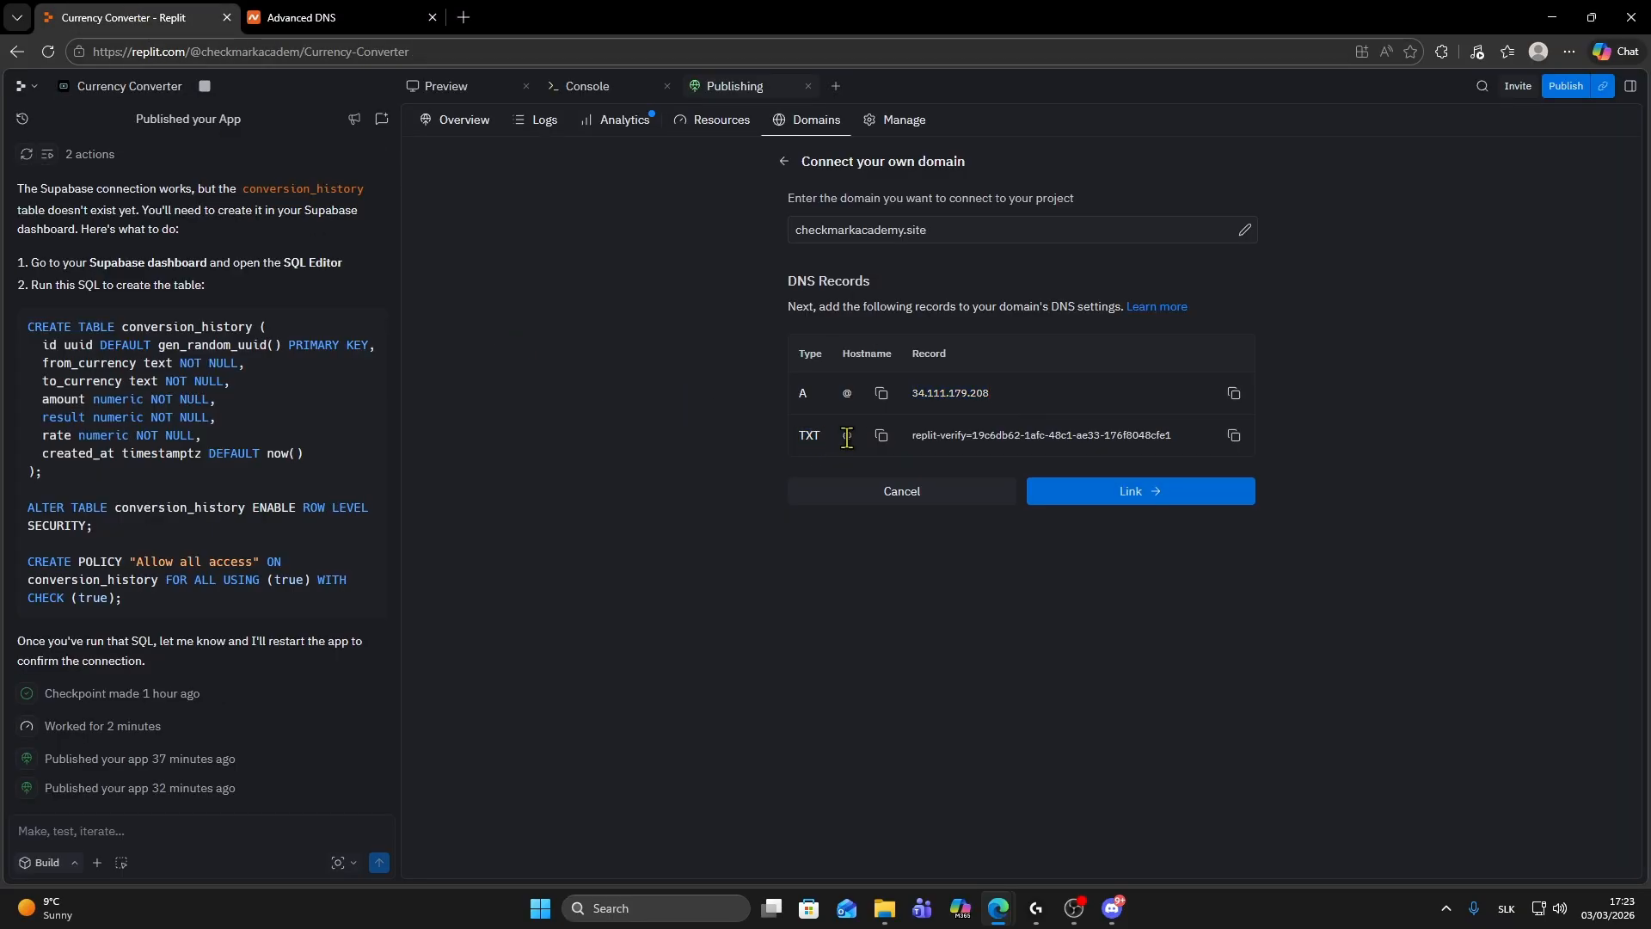
triple_click(995, 436)
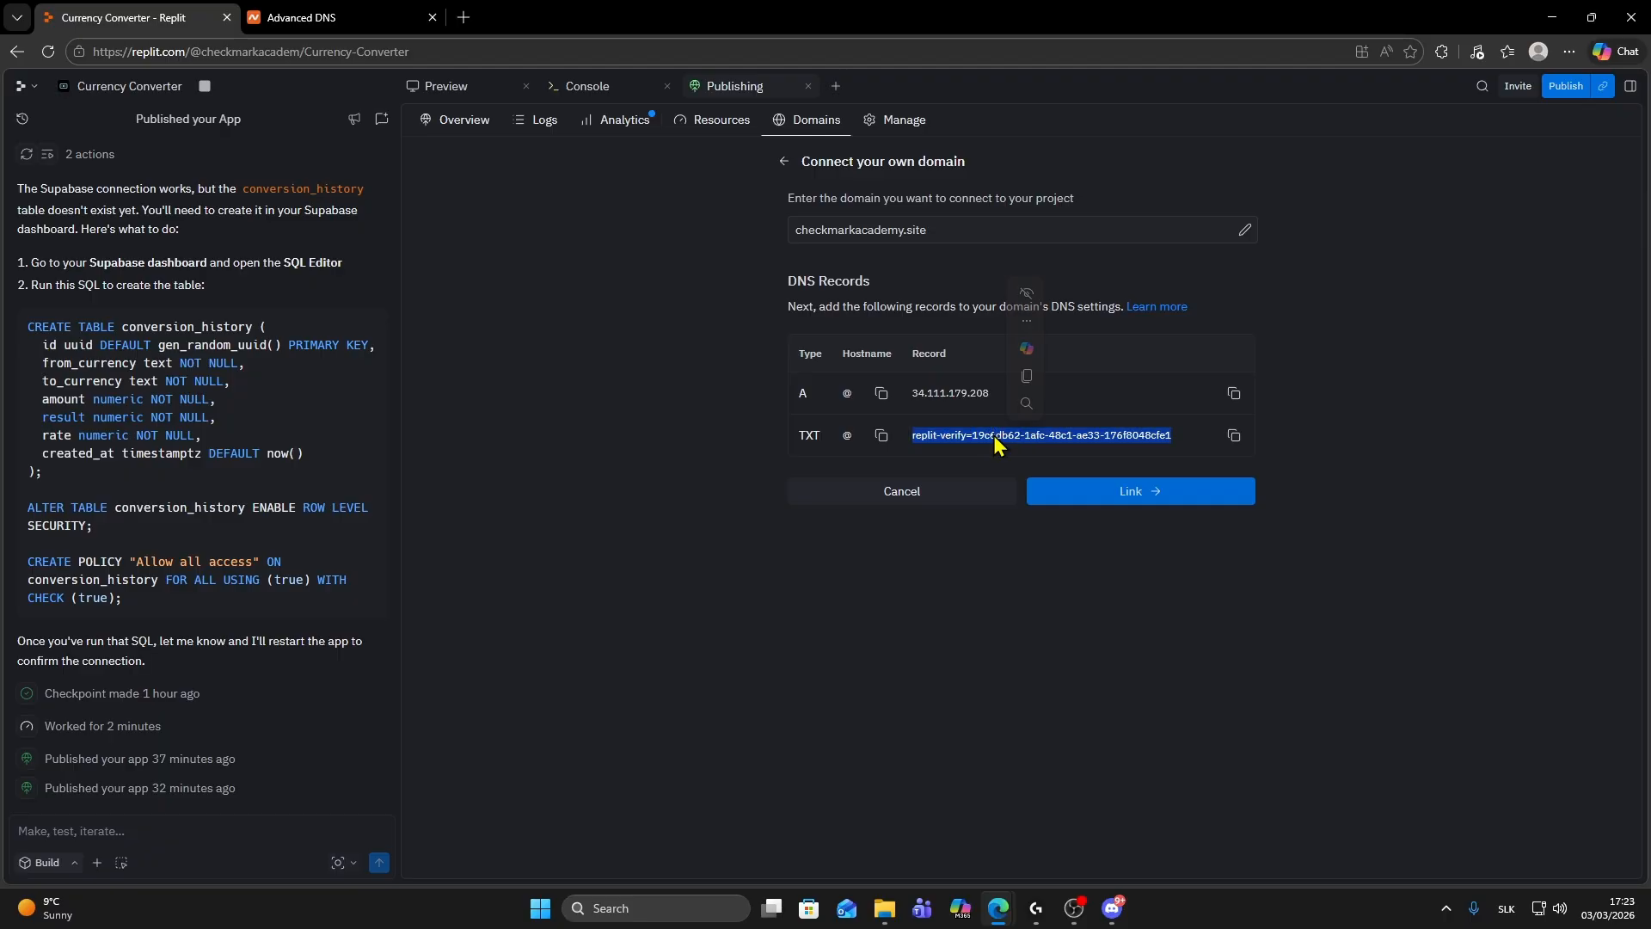
left_click(1231, 437)
- Switch to Namecheap and save the new host record as a TXT Record with host @ and the copied Replit verification value
left_click(324, 19)
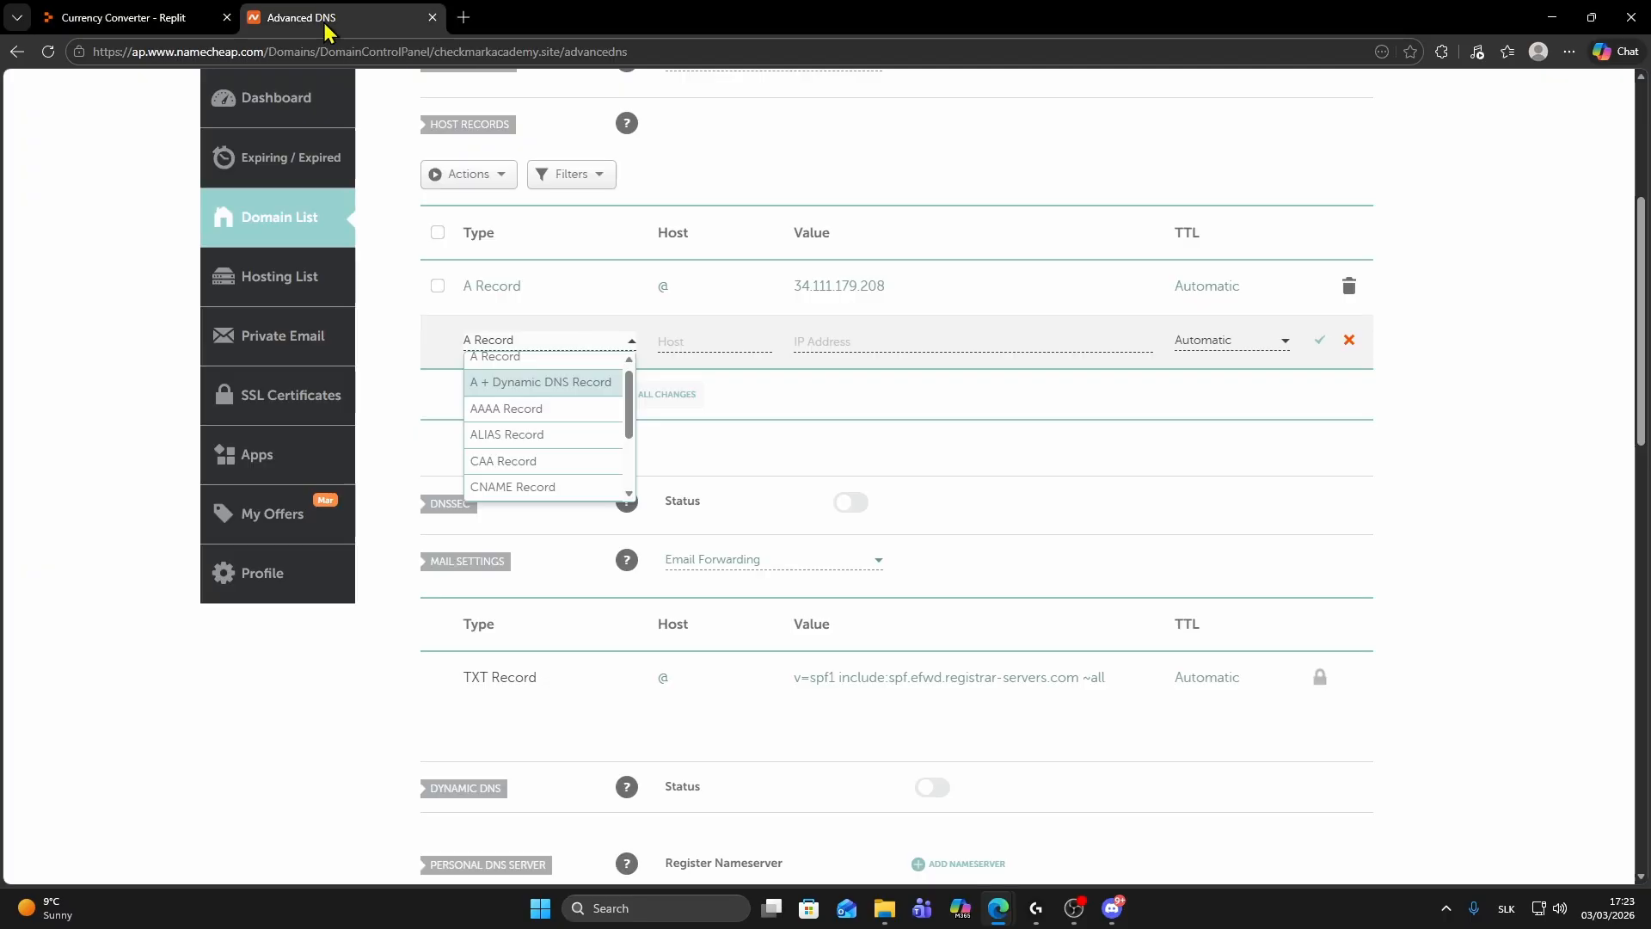
scroll(527, 416, "down", 3)
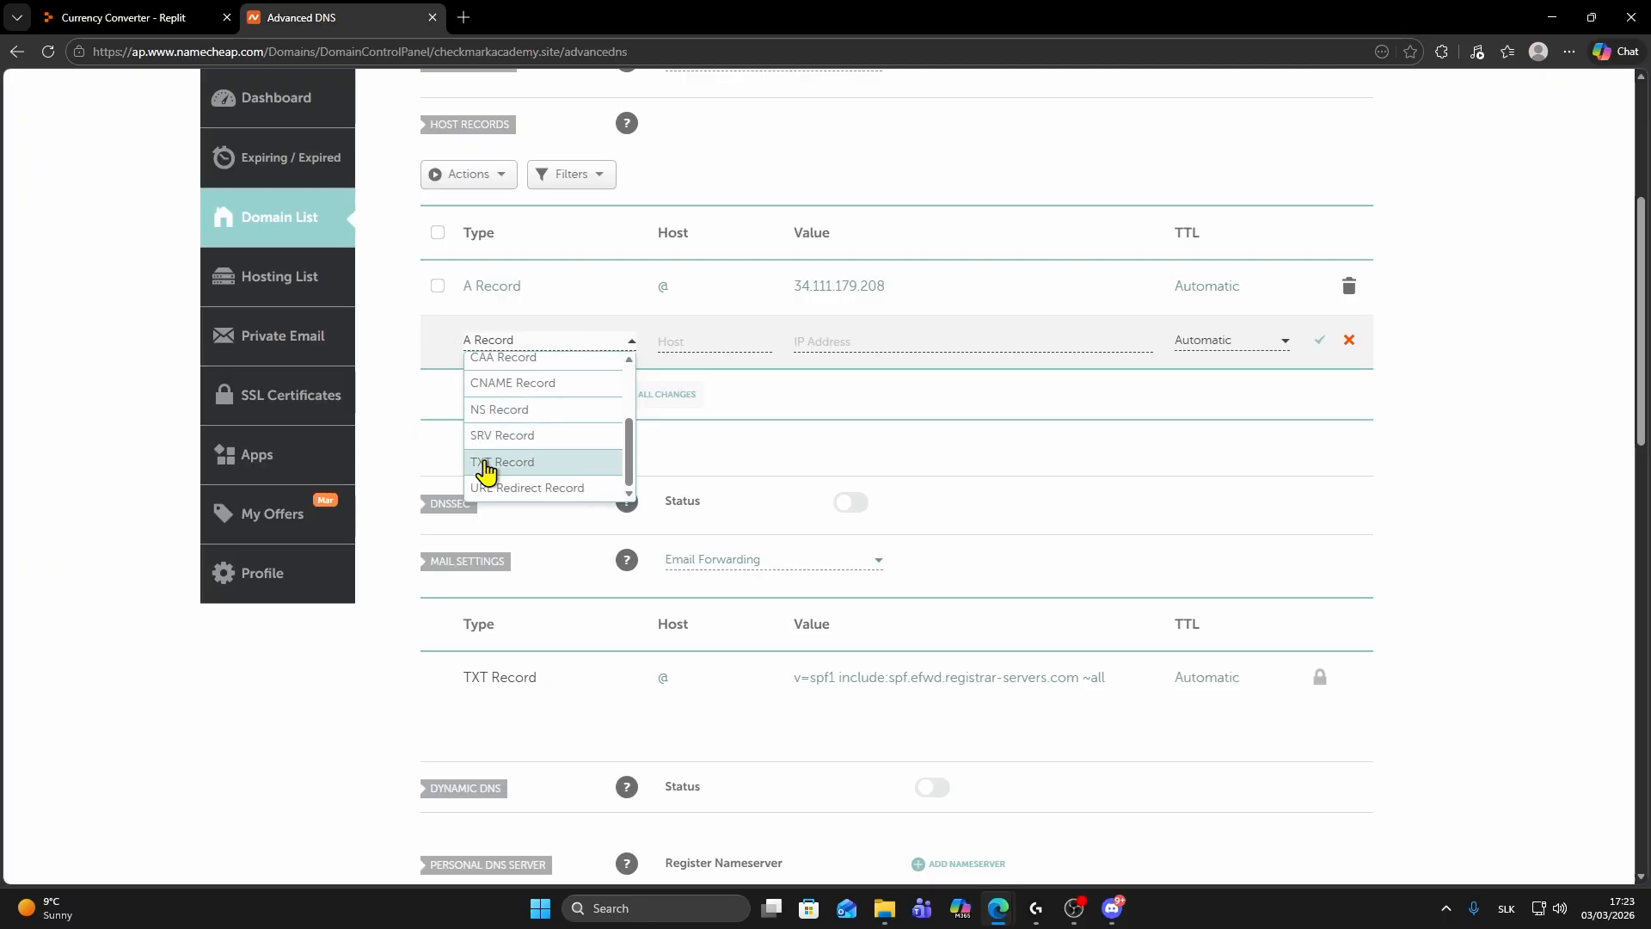
left_click(494, 464)
left_click(691, 342)
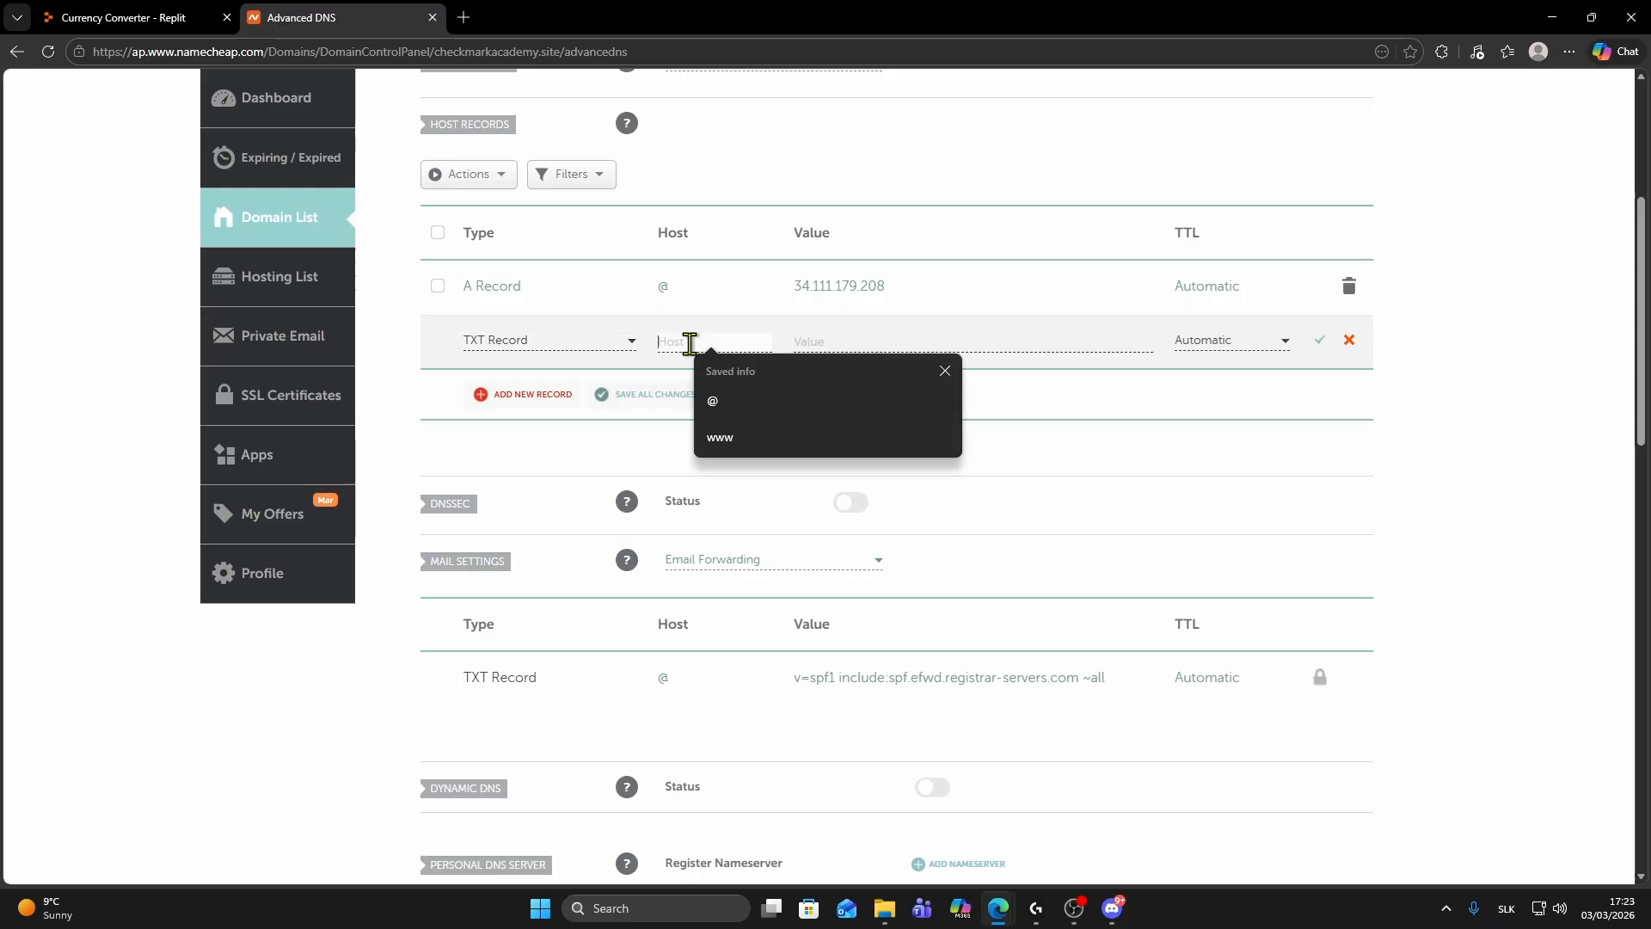
left_click(735, 403)
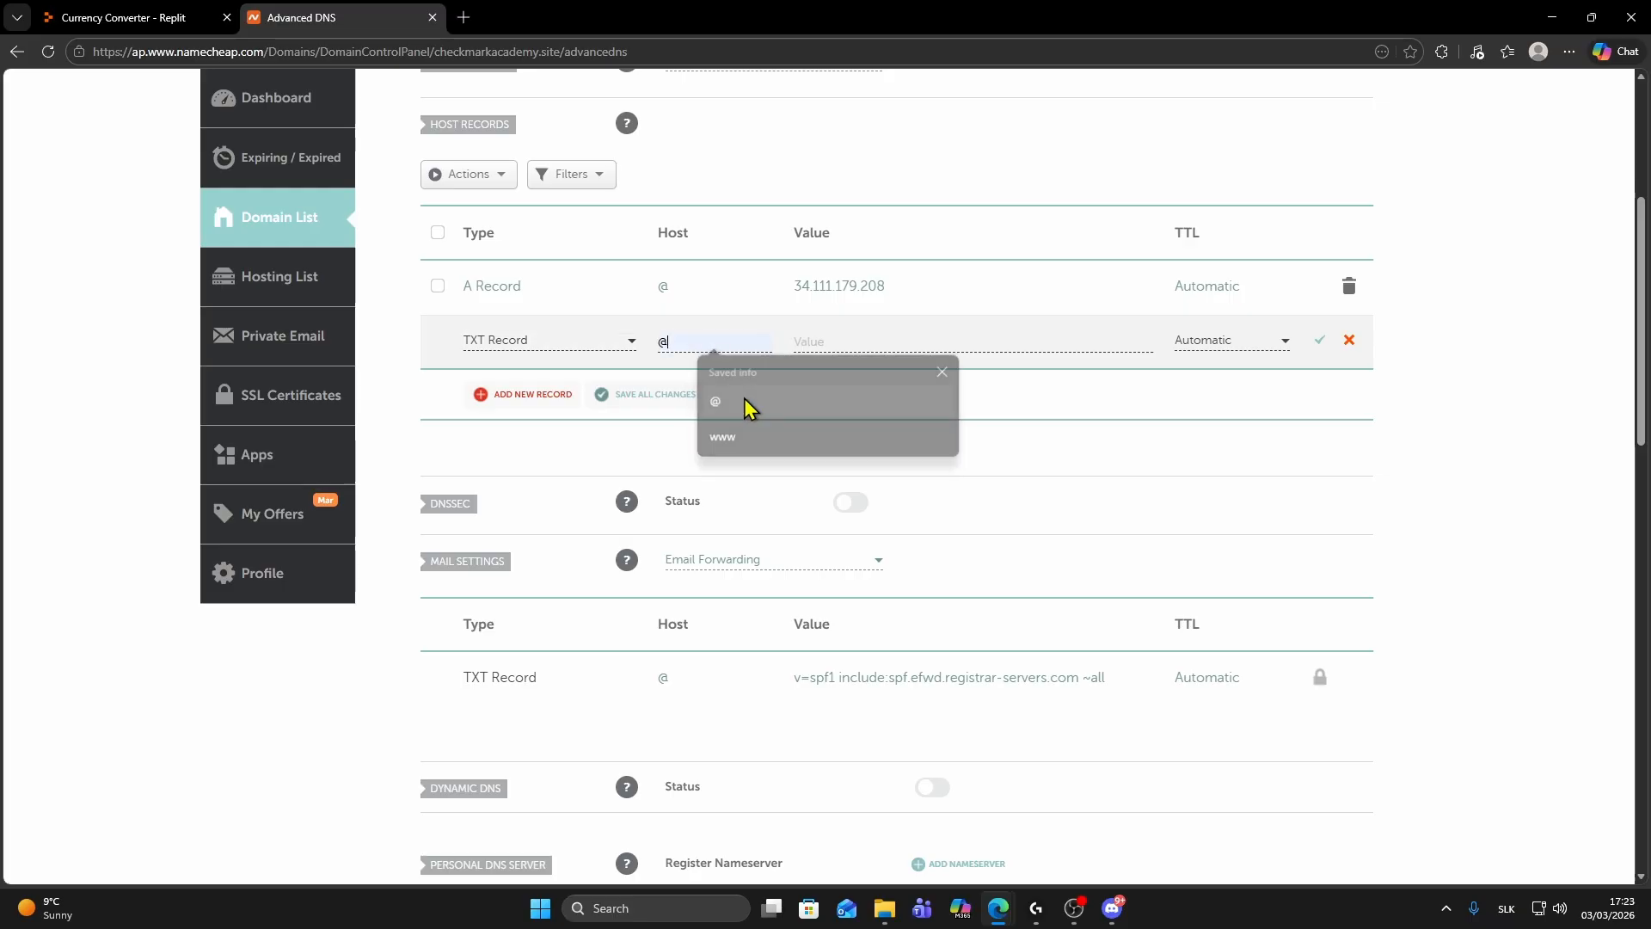
left_click(816, 341)
key("ctrl+v")
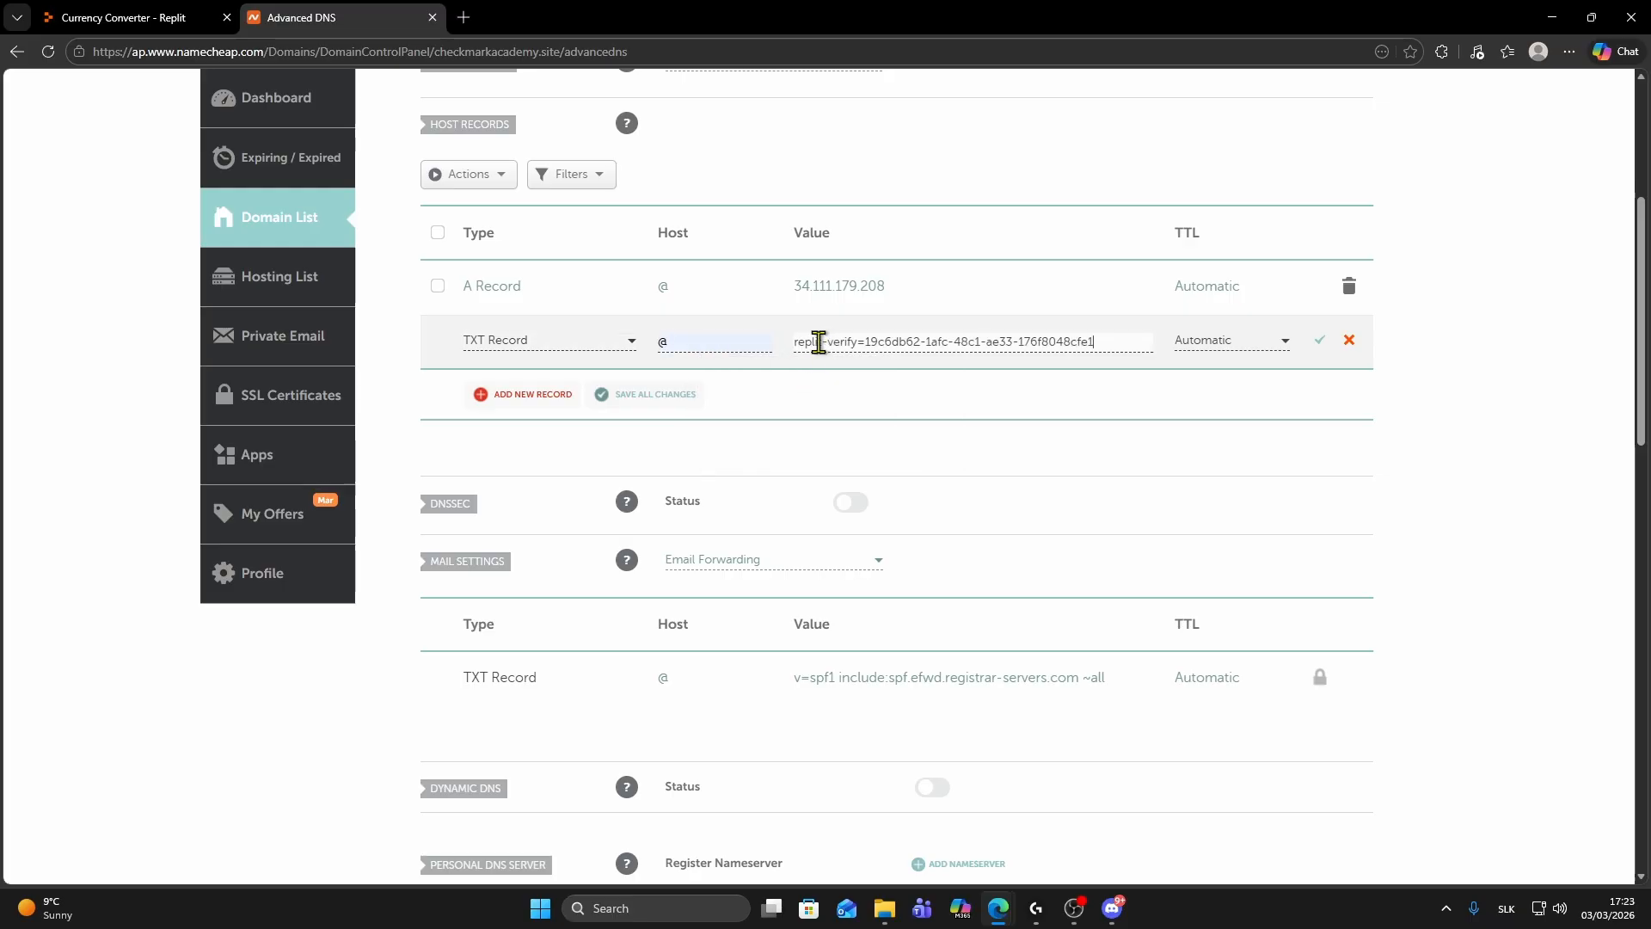
left_click(649, 403)
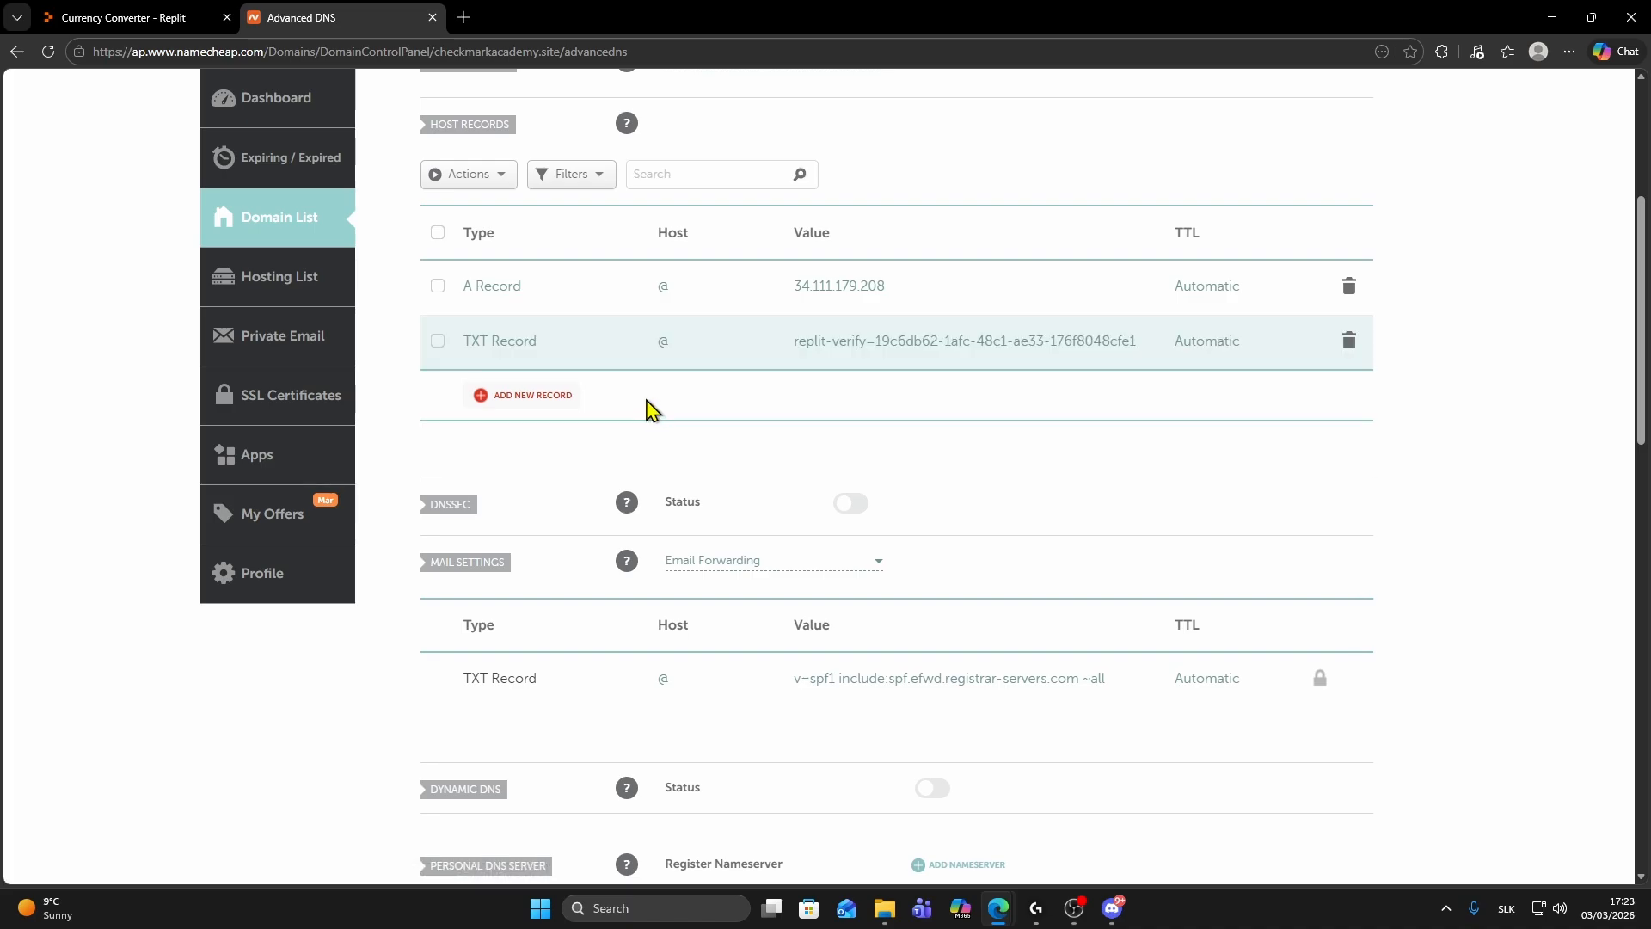
- Switch to Replit and link checkmarkacademy.site to the Currency Converter app
left_click(124, 19)
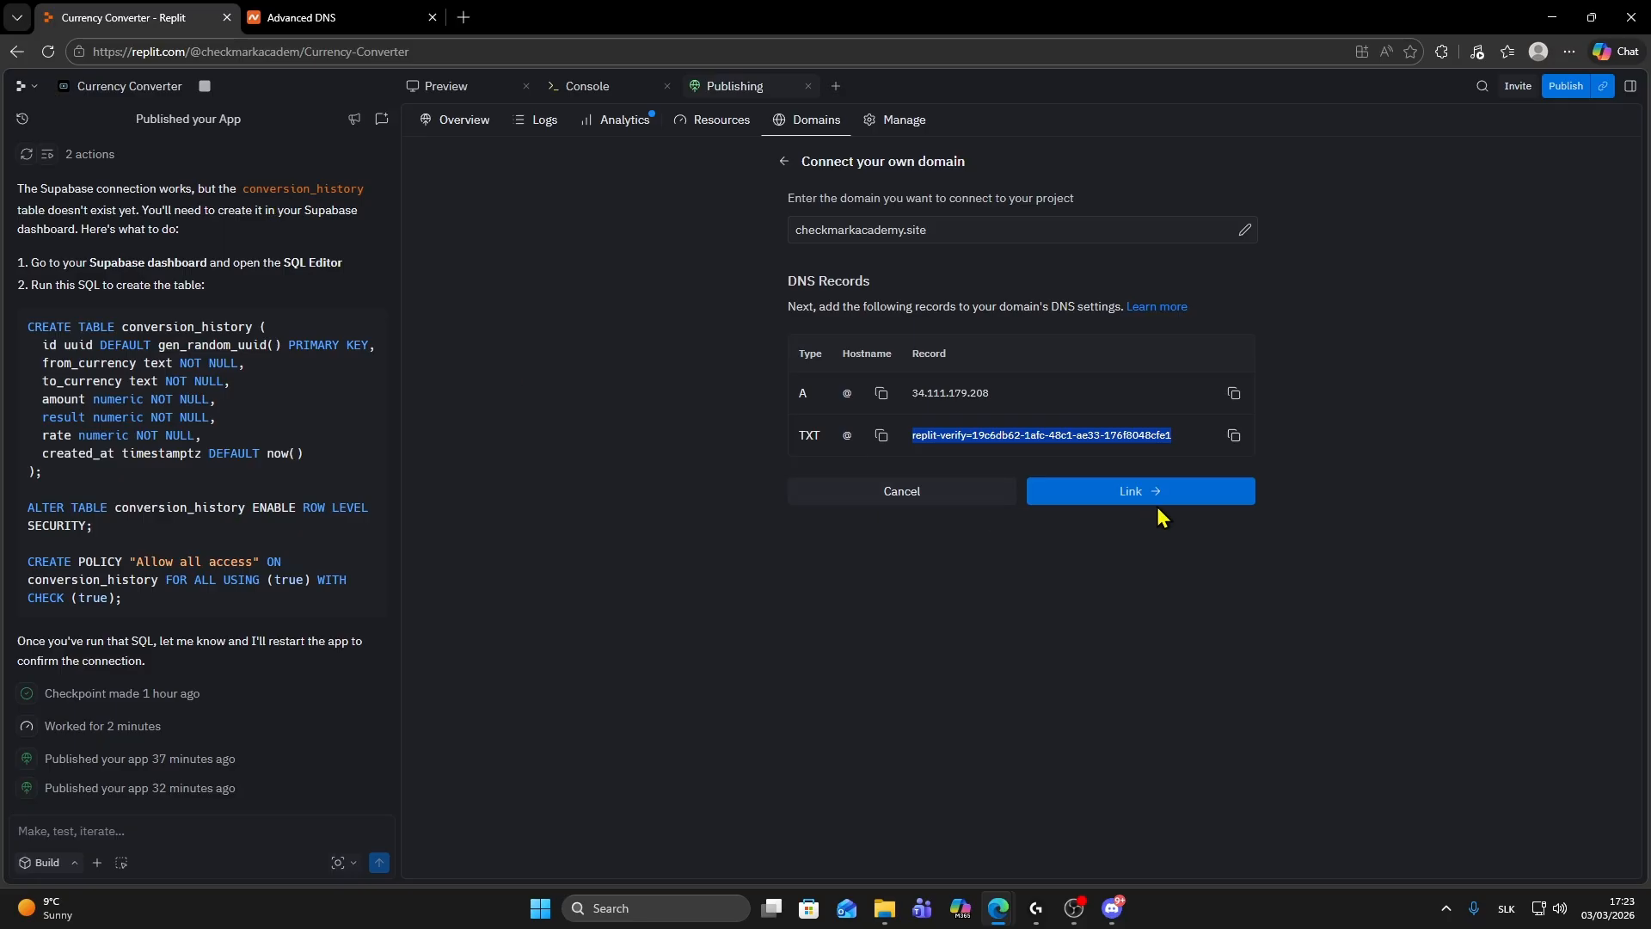
left_click(1346, 482)
left_click(1144, 499)
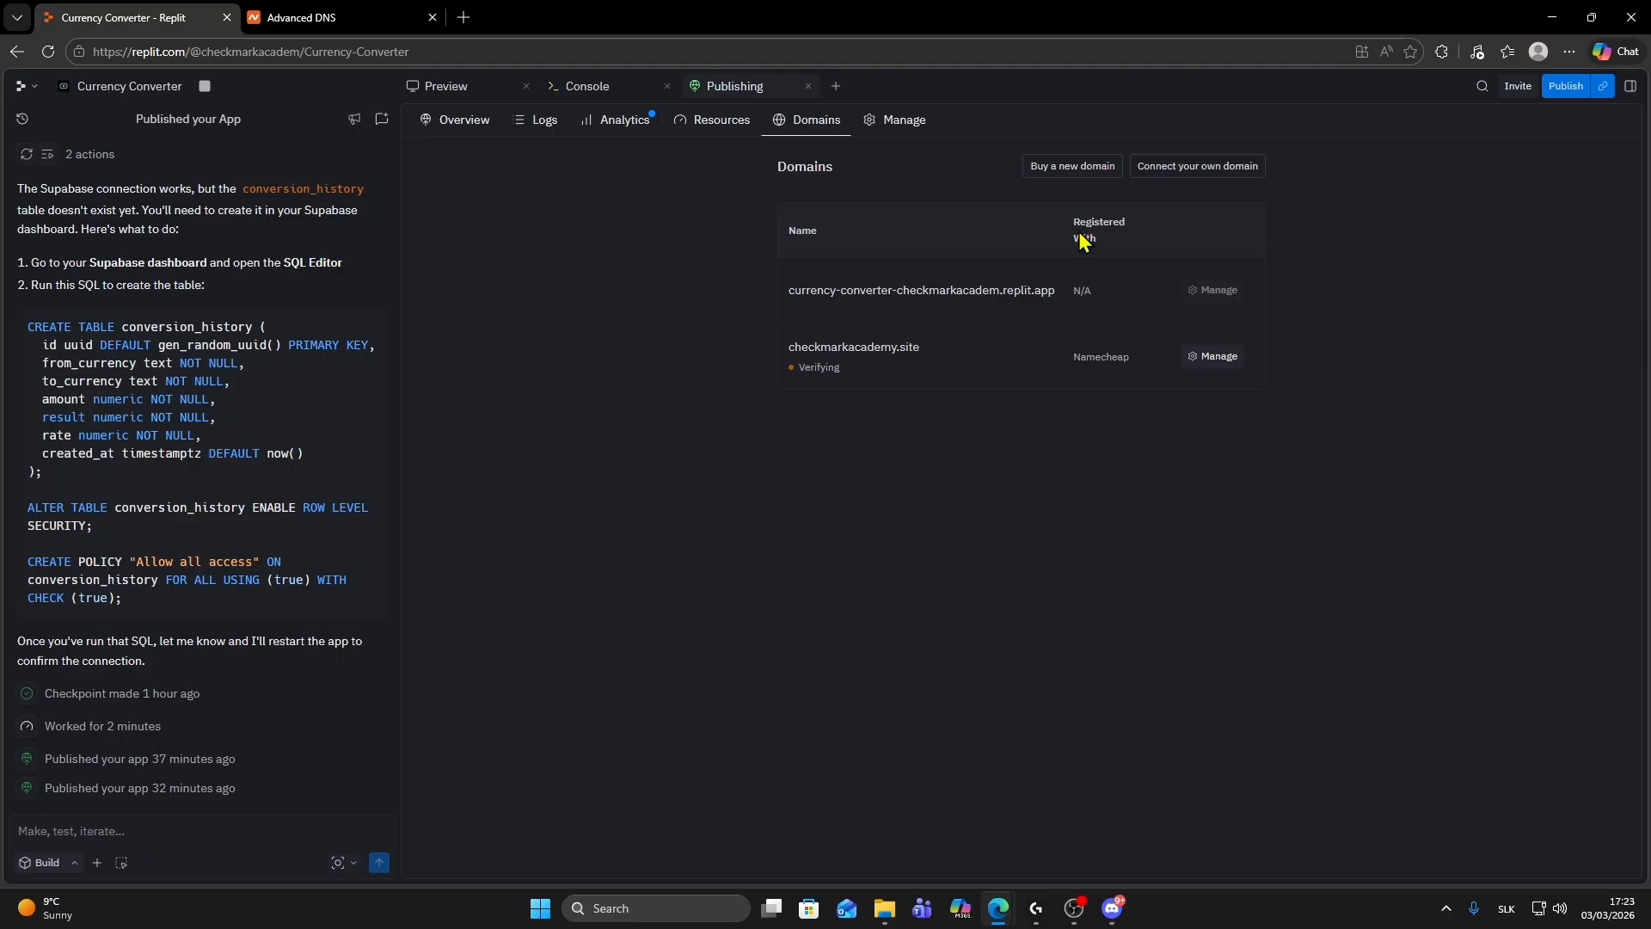
- Check the verification status and DNS records in the management details of checkmarkacademy.site, and return to the domain list
left_click_drag(1073, 358, 1128, 374)
left_click(1120, 389)
left_click(1214, 356)
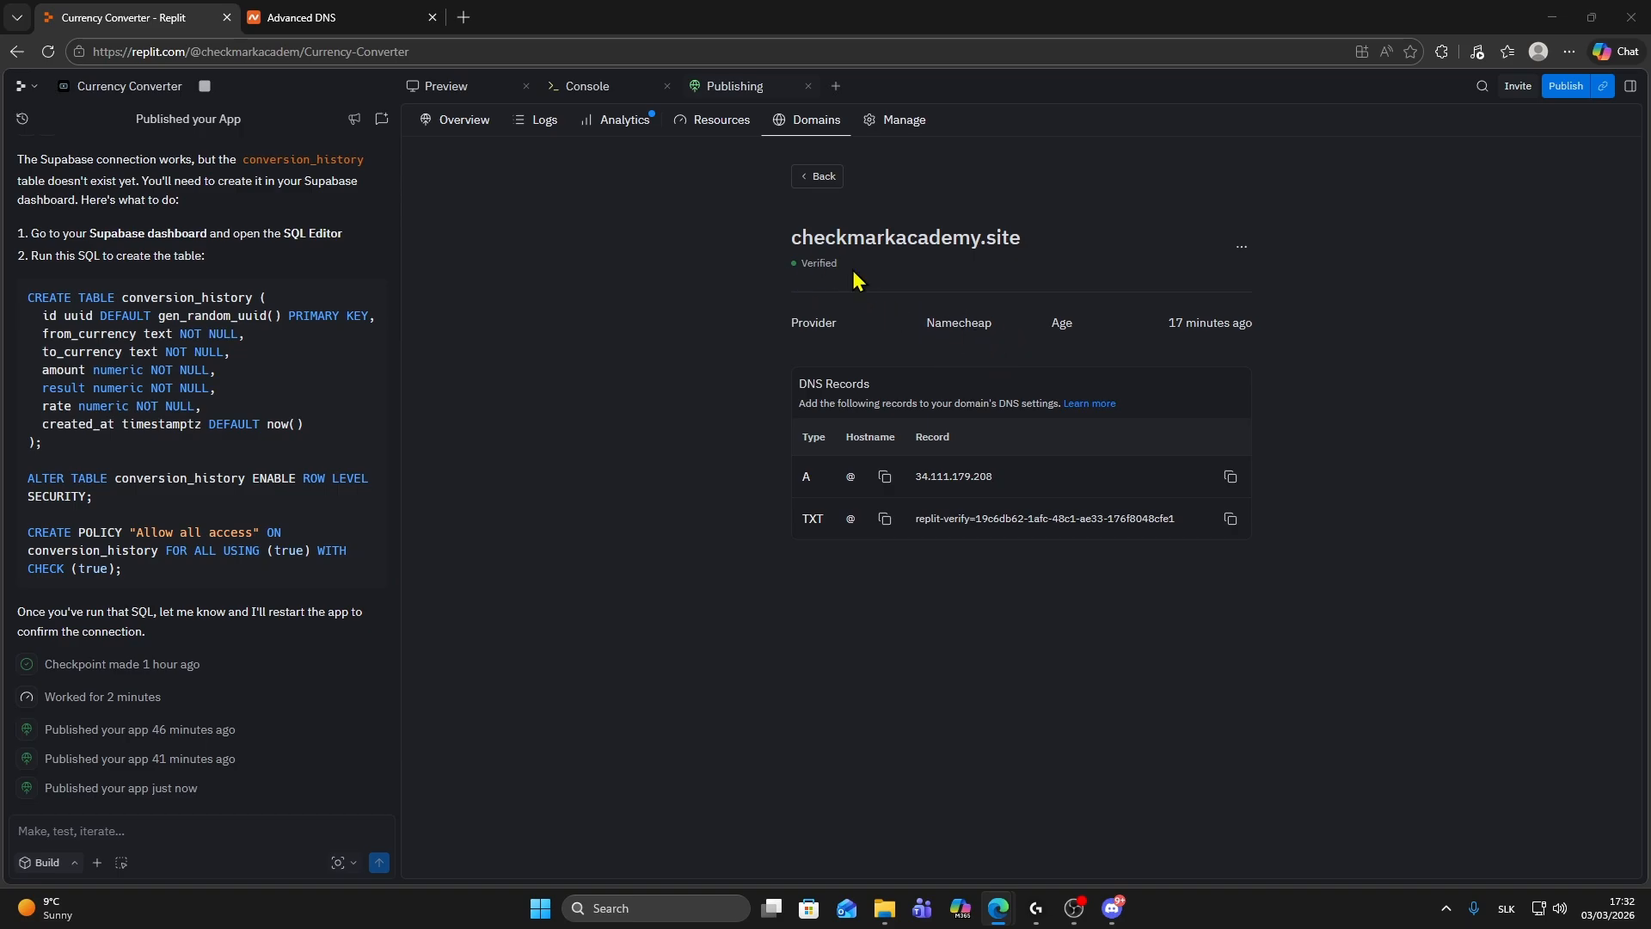
left_click(821, 179)
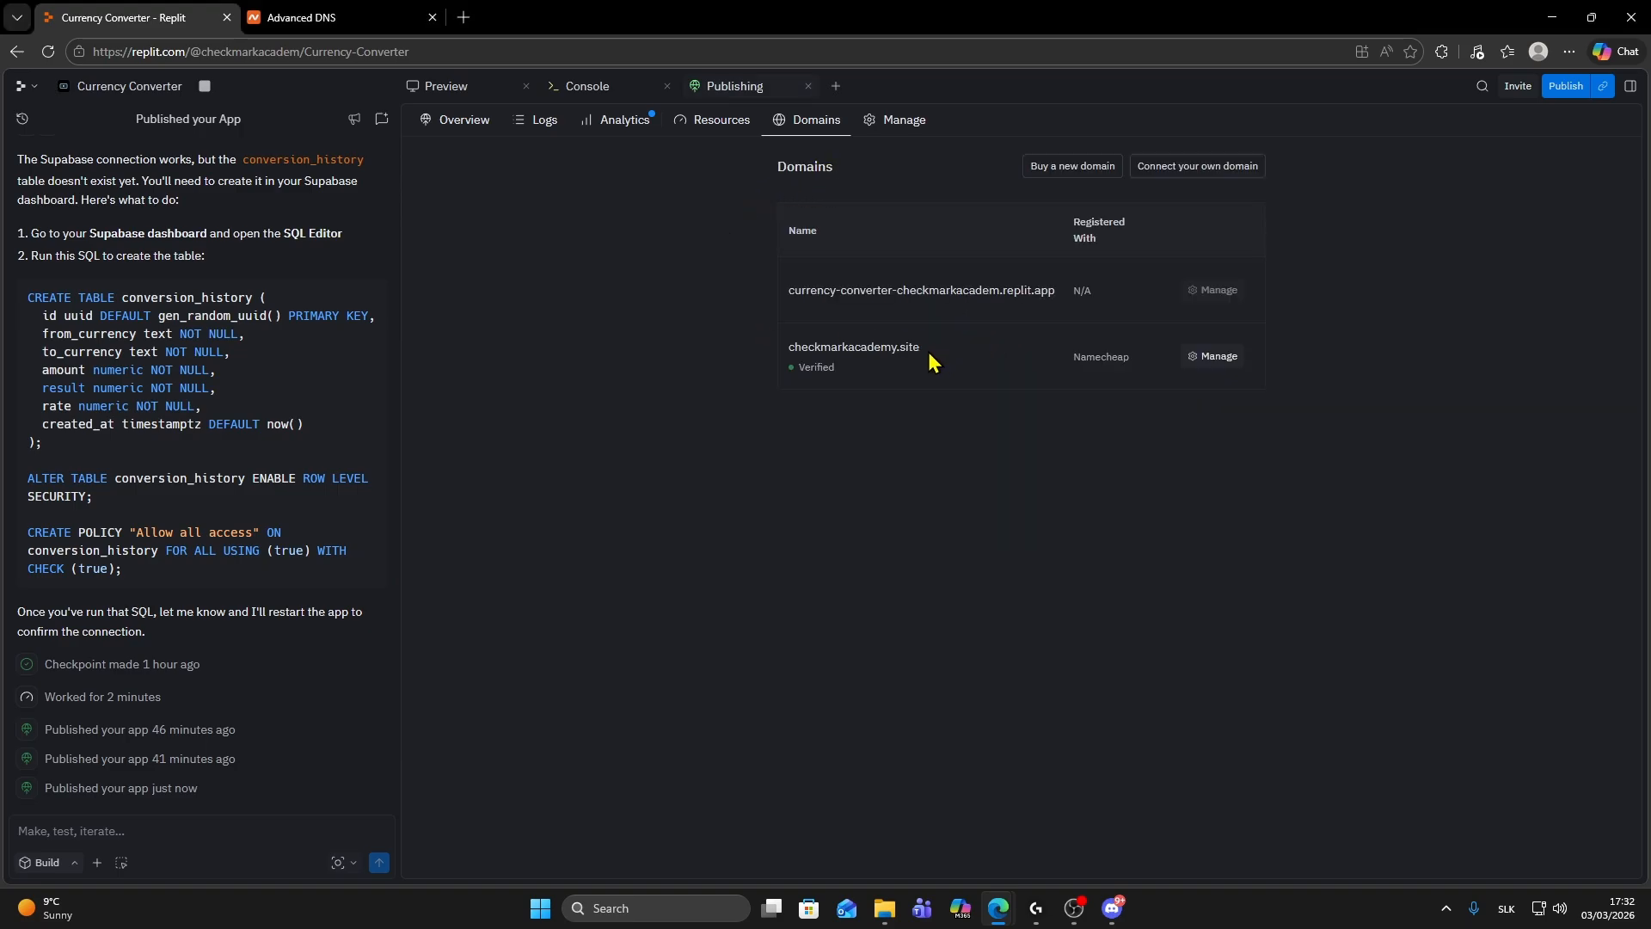
- Copy the checkmarkacademy.site domain name from the domain list and open it in a new browser tab
left_click_drag(932, 358, 782, 351)
key("ctrl+c")
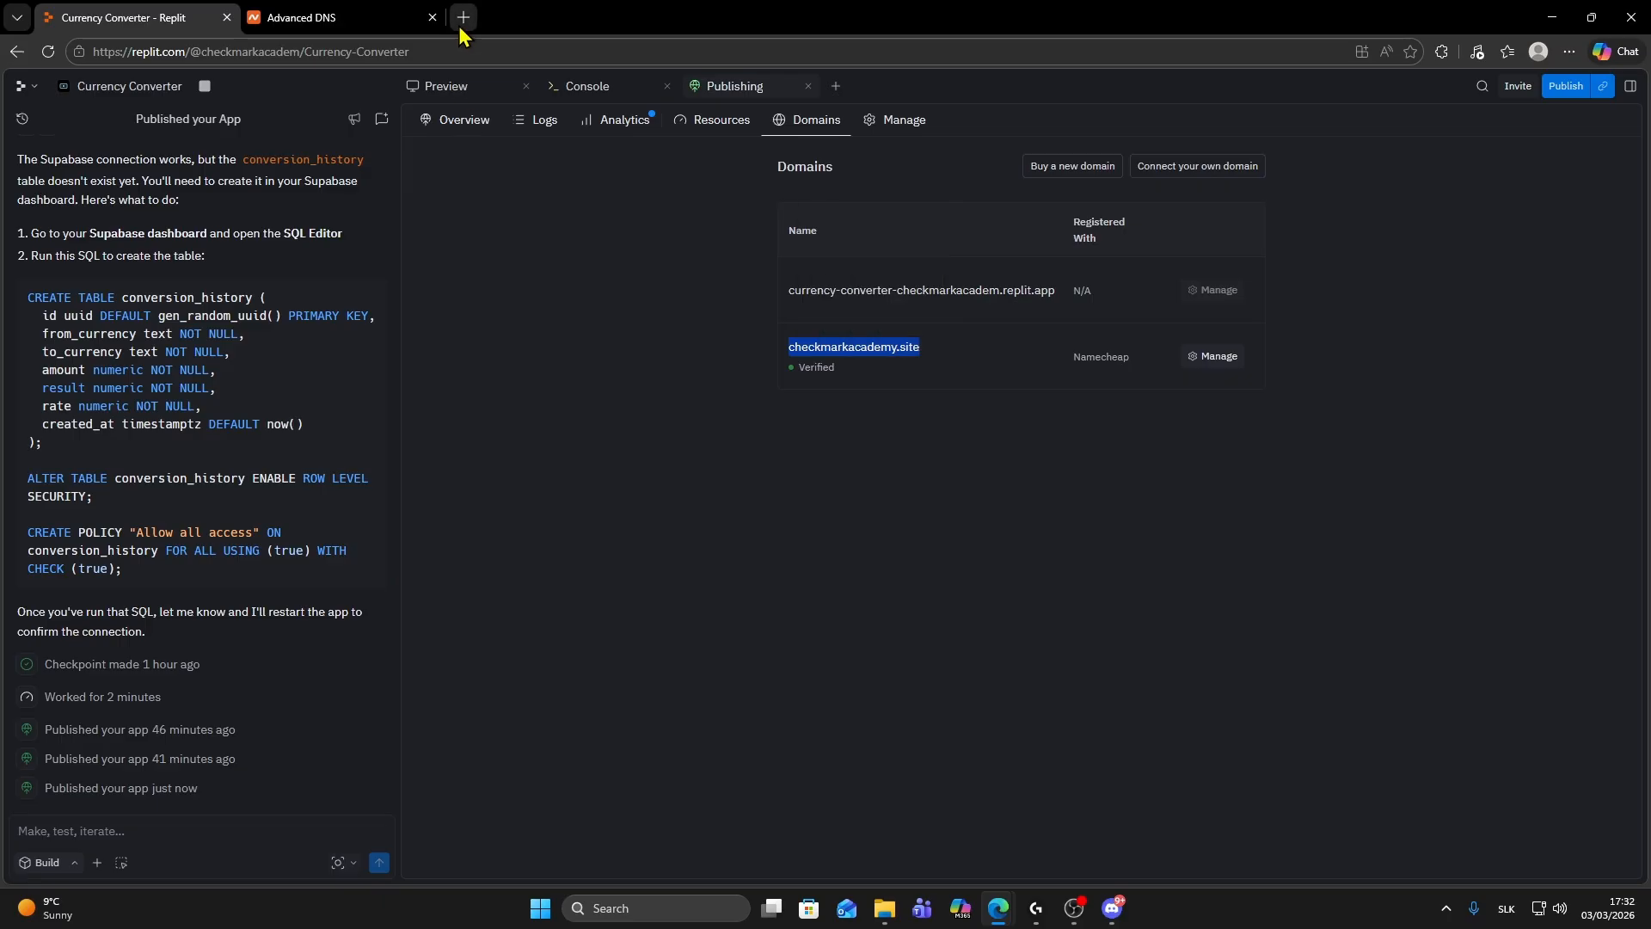
left_click(463, 17)
key("ctrl+v")
key("Return")
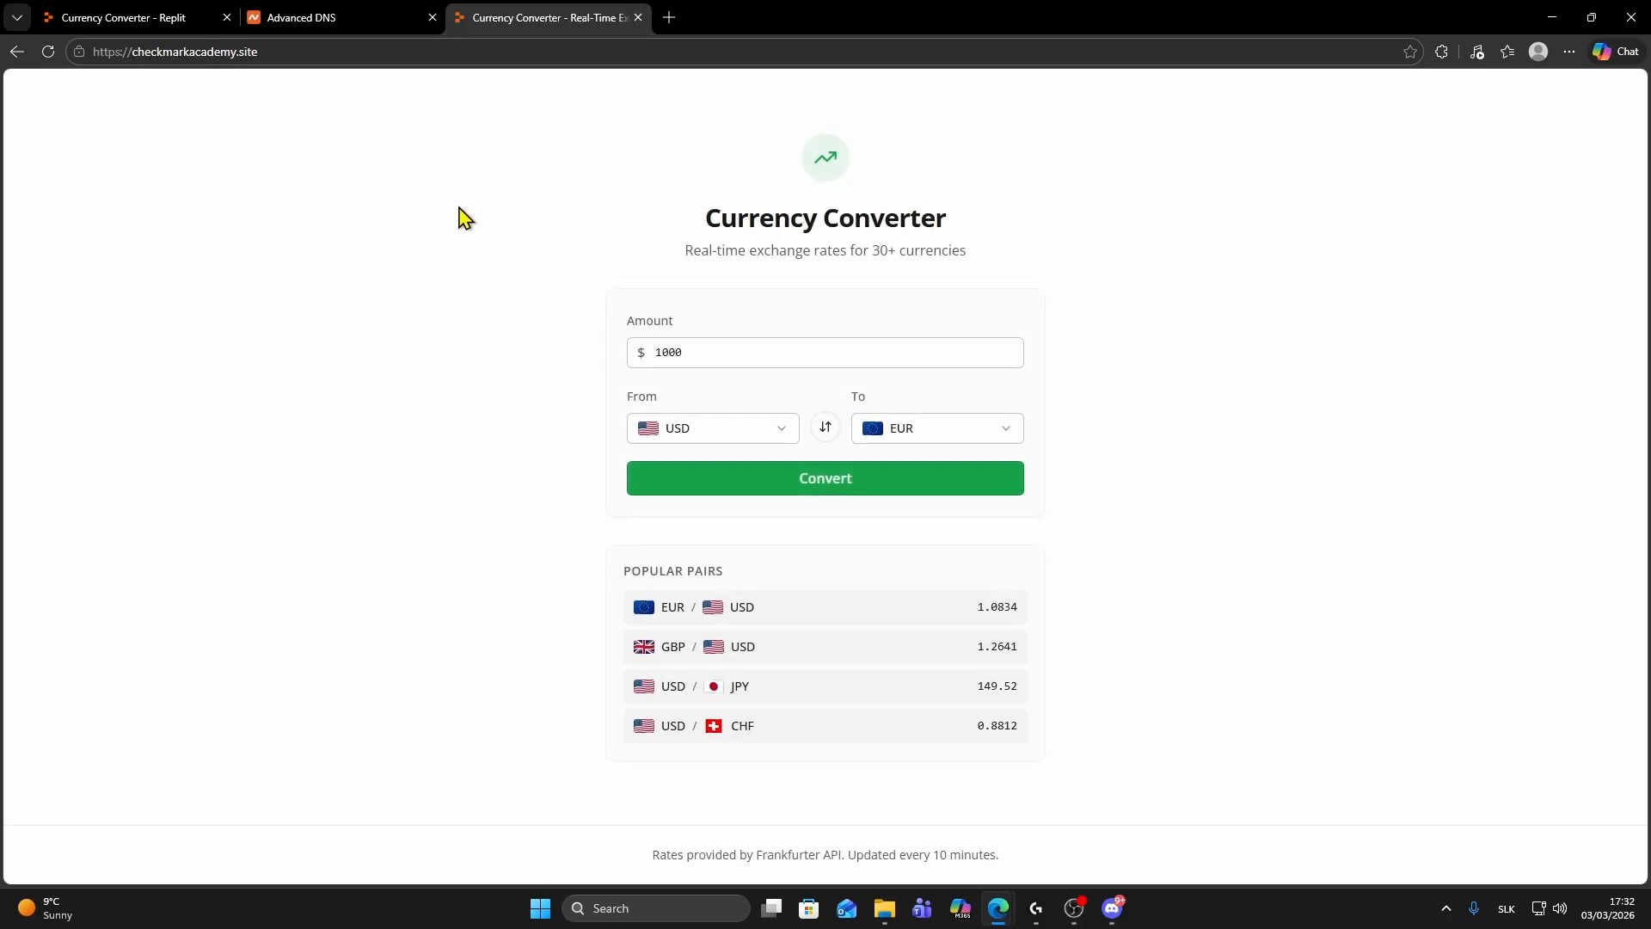
- Test the Currency Converter on the custom domain by converting an amount of 420 from USD to EUR
double_click(724, 356)
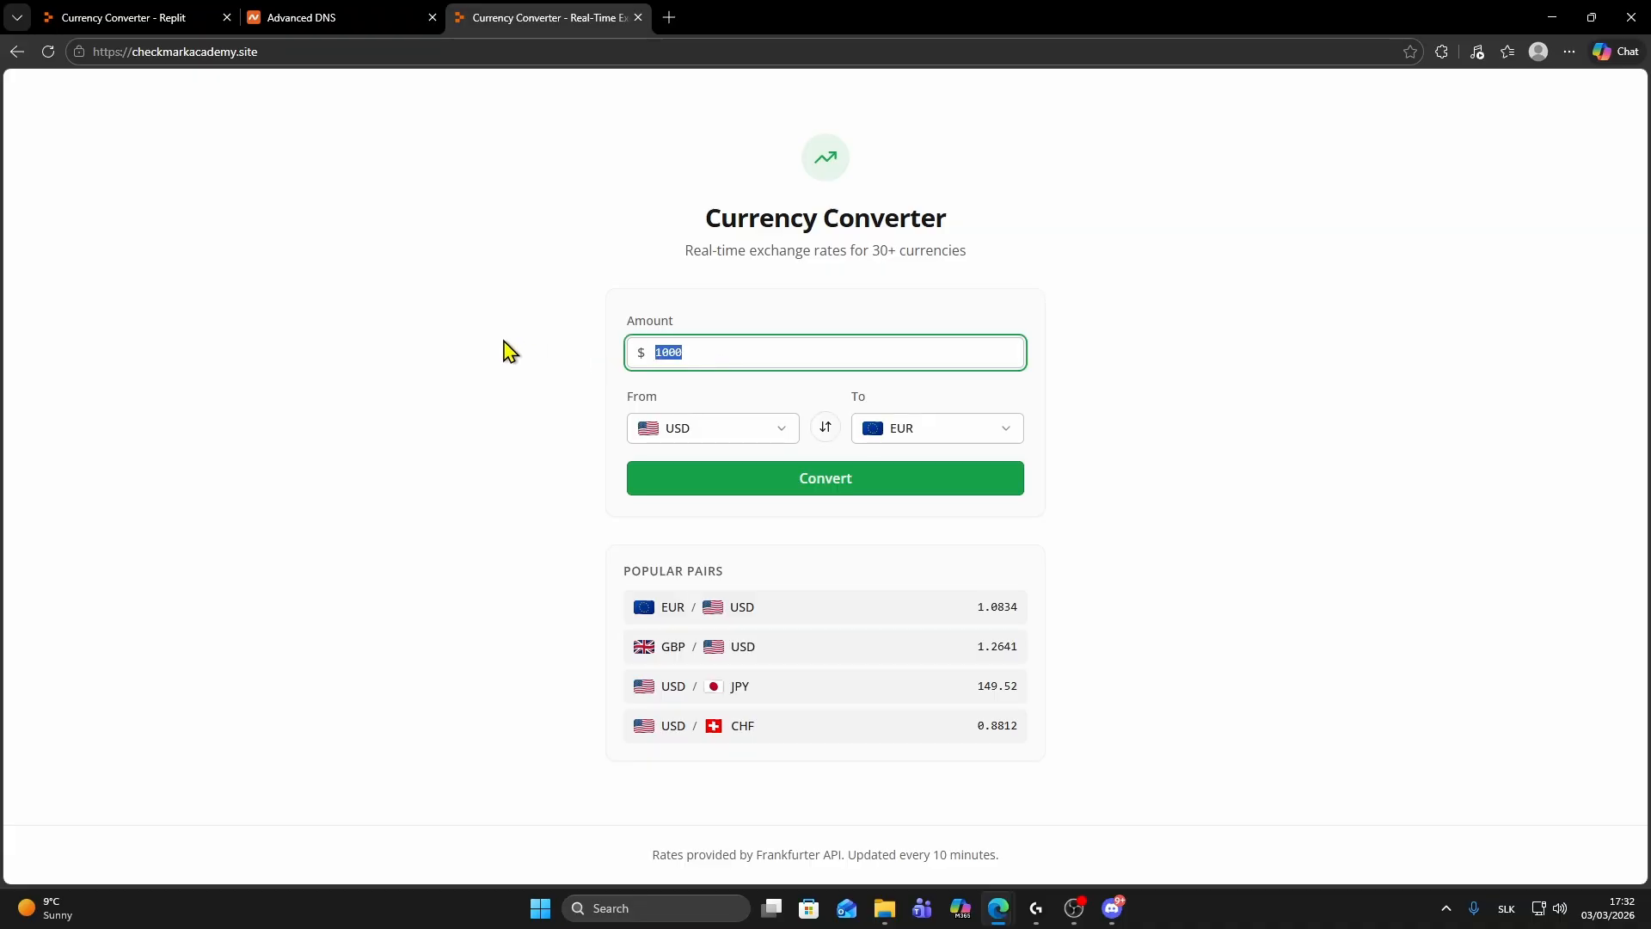
type("420")
left_click(784, 489)
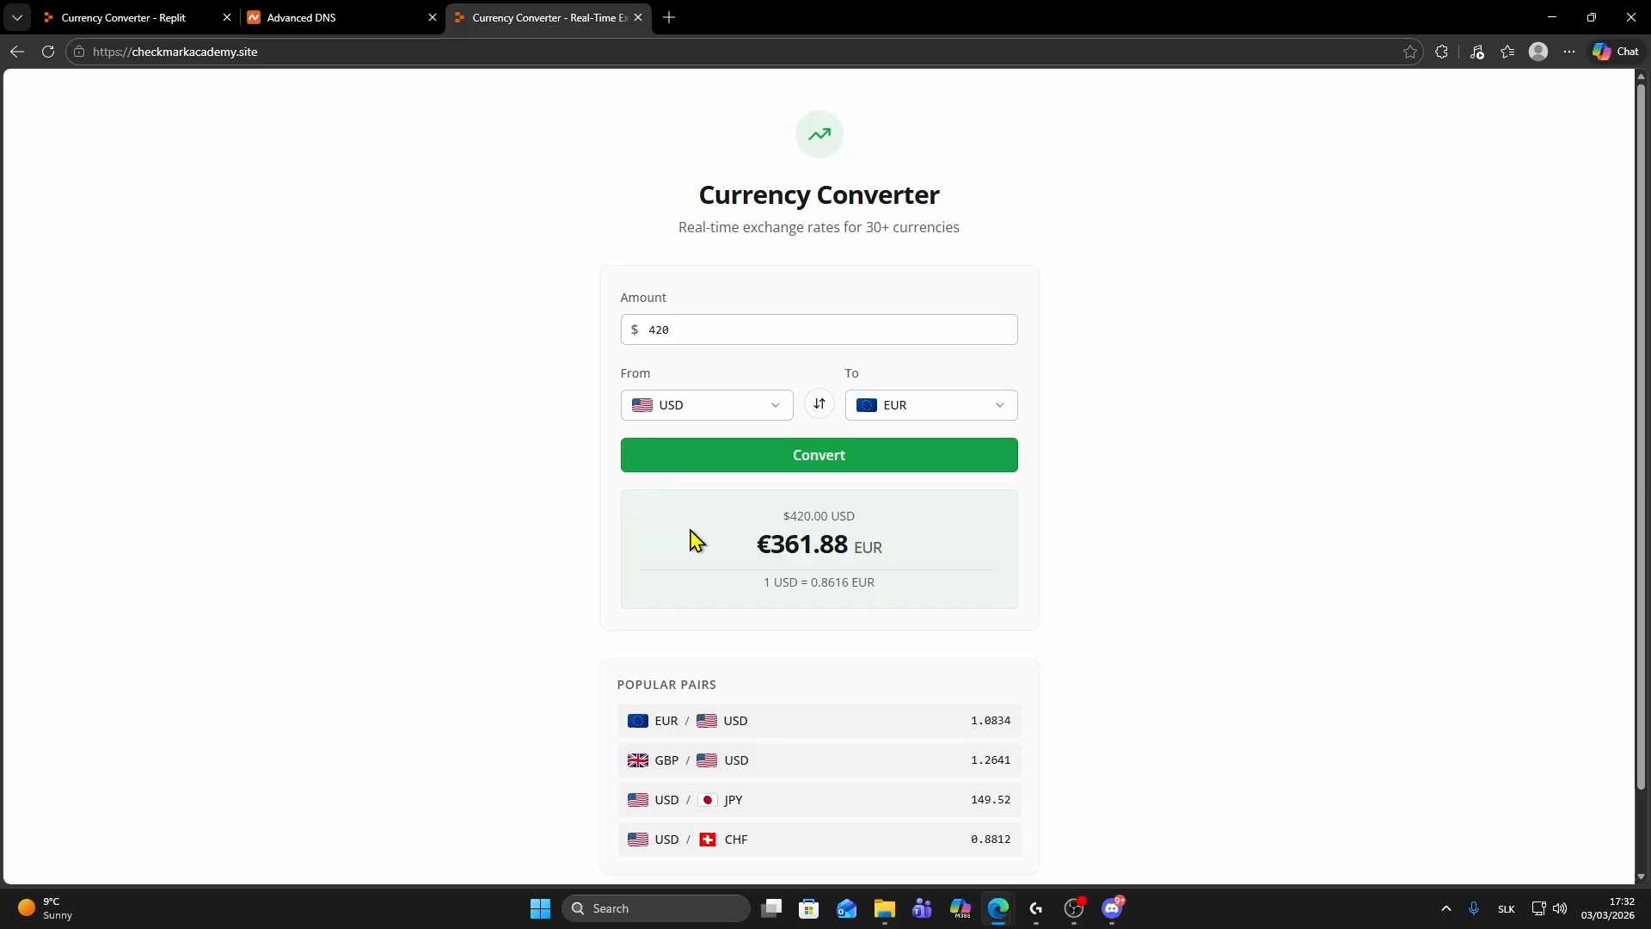
left_click_drag(750, 544, 936, 551)
left_click(951, 564)
- Review the host records in Namecheap, and return to Replit to view the published app's overview with its domains
left_click(317, 15)
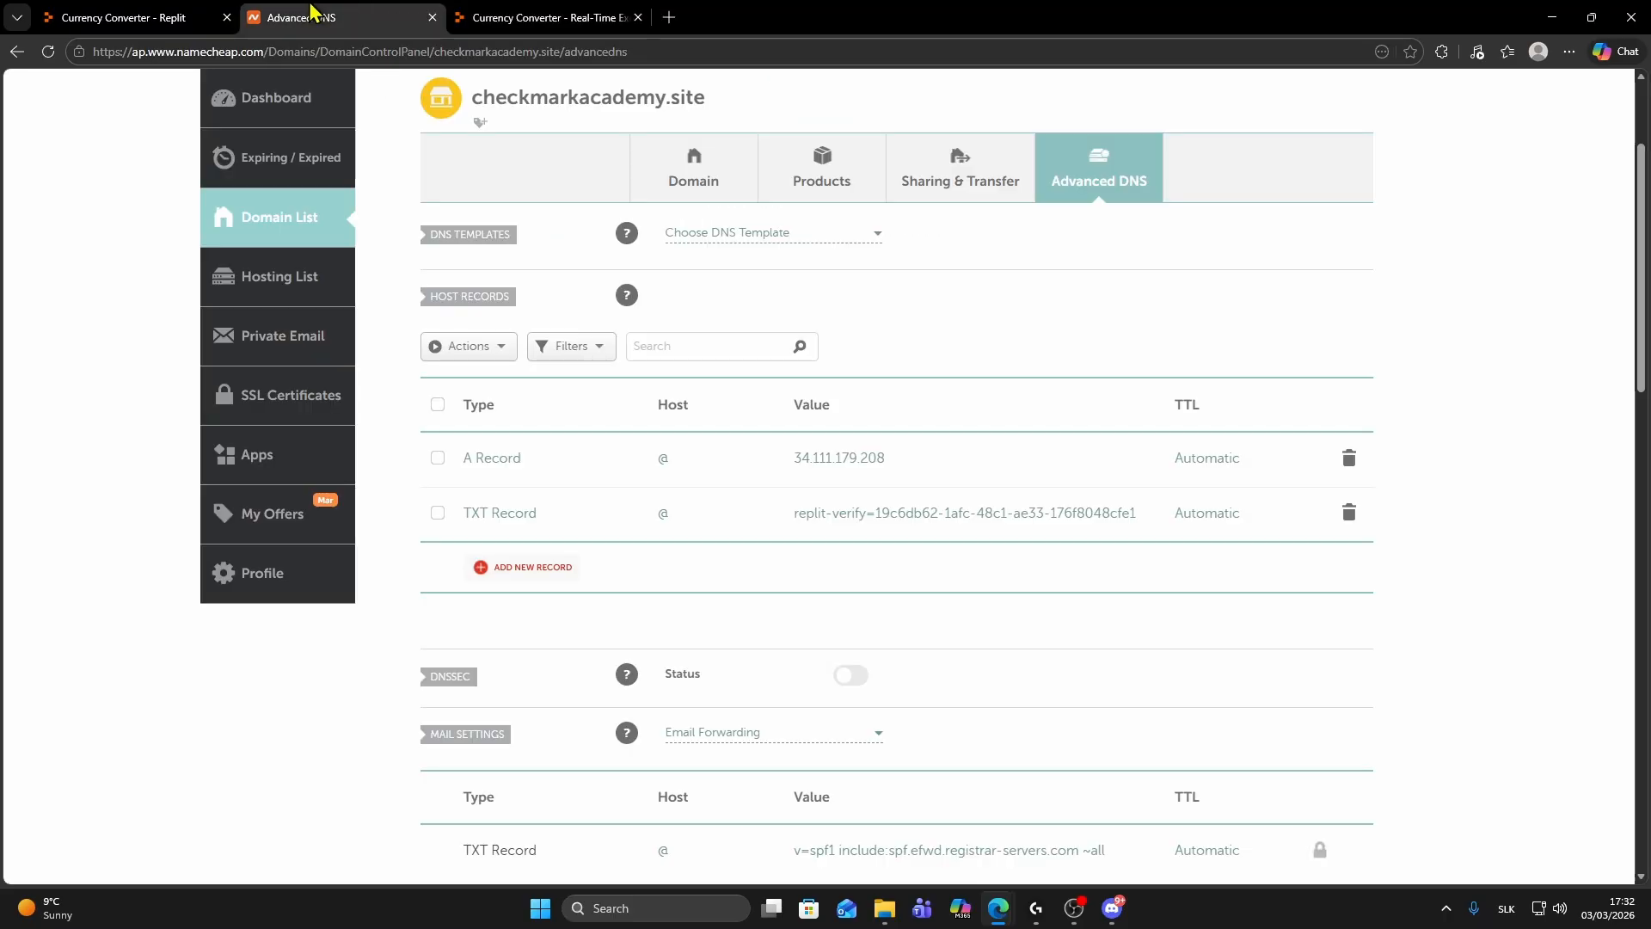
left_click(129, 17)
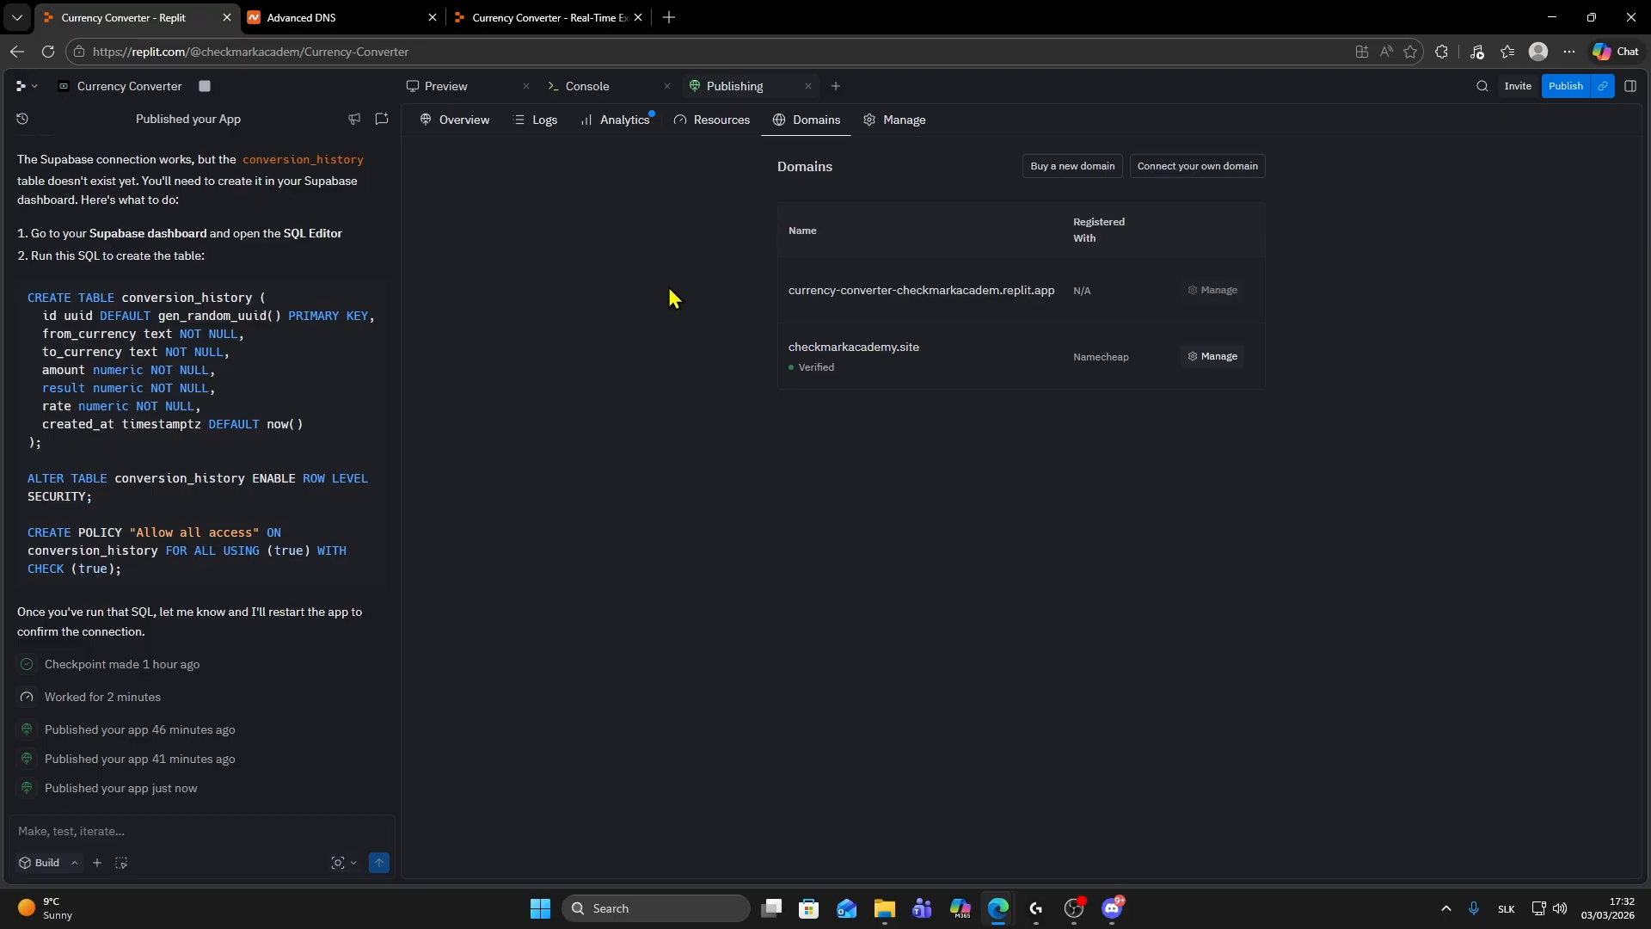
left_click(449, 125)
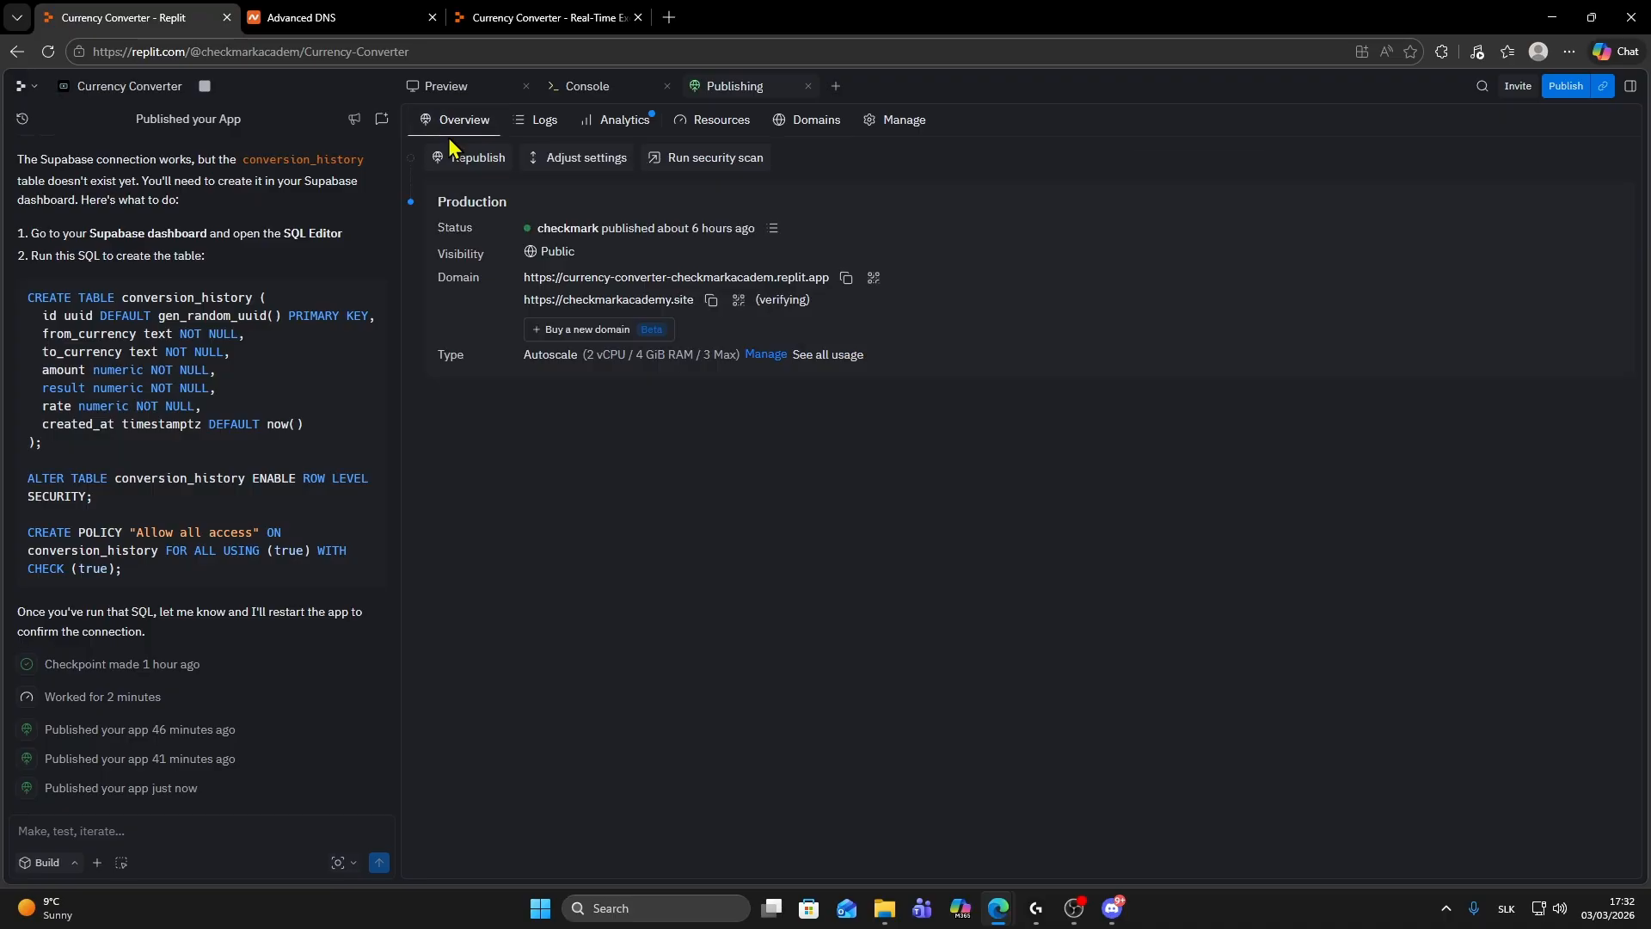